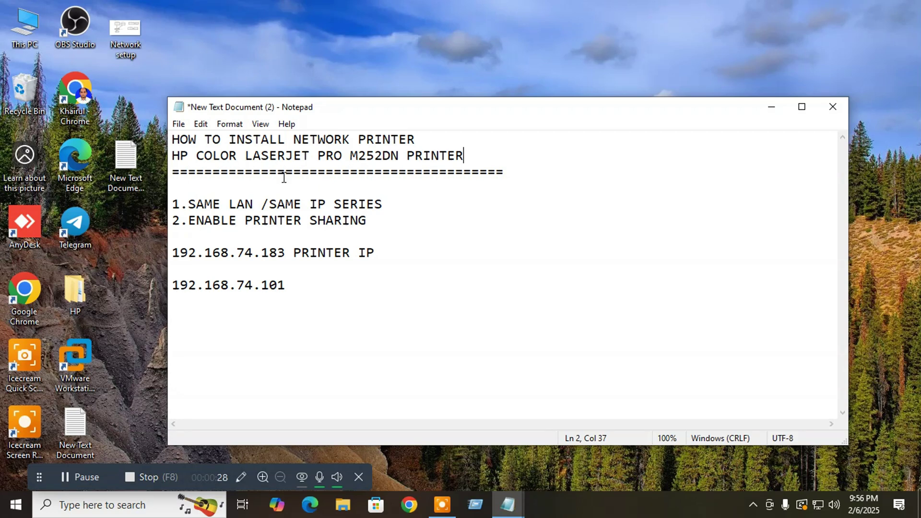
- Review the Notepad notes on the printer model, the same IP series and printer sharing requirements, and the printer IP
left_click_drag(173, 157, 464, 158)
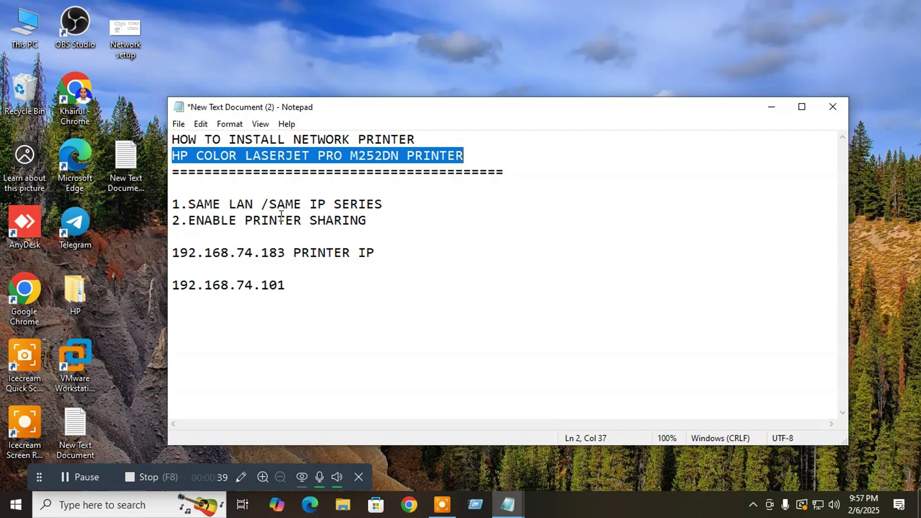
left_click_drag(309, 204, 341, 198)
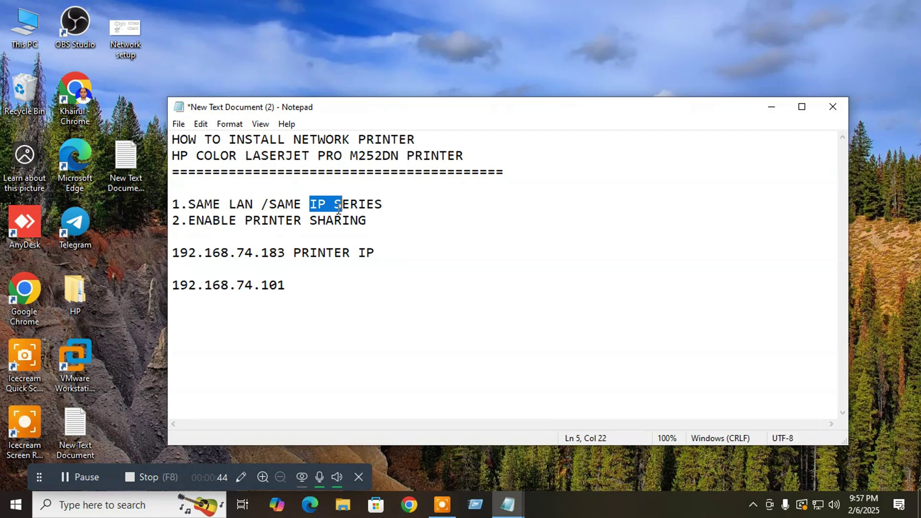
left_click(381, 206)
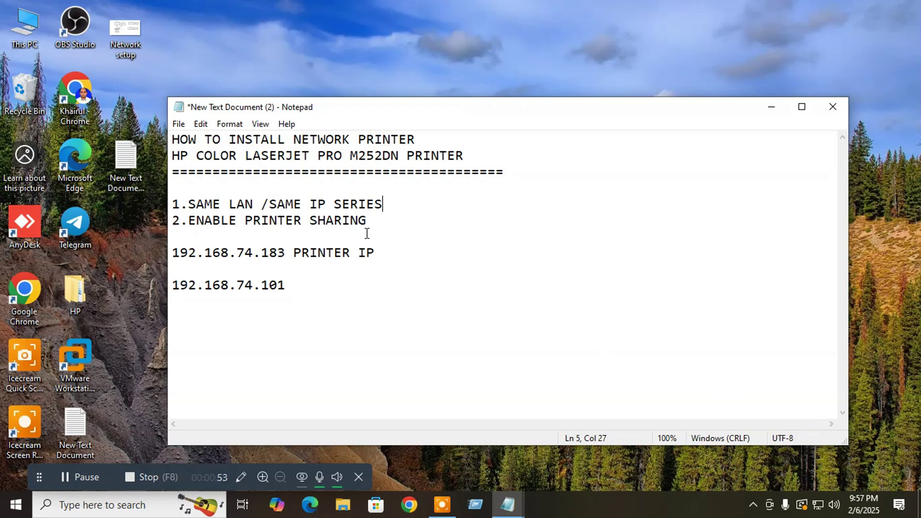
left_click_drag(188, 220, 253, 220)
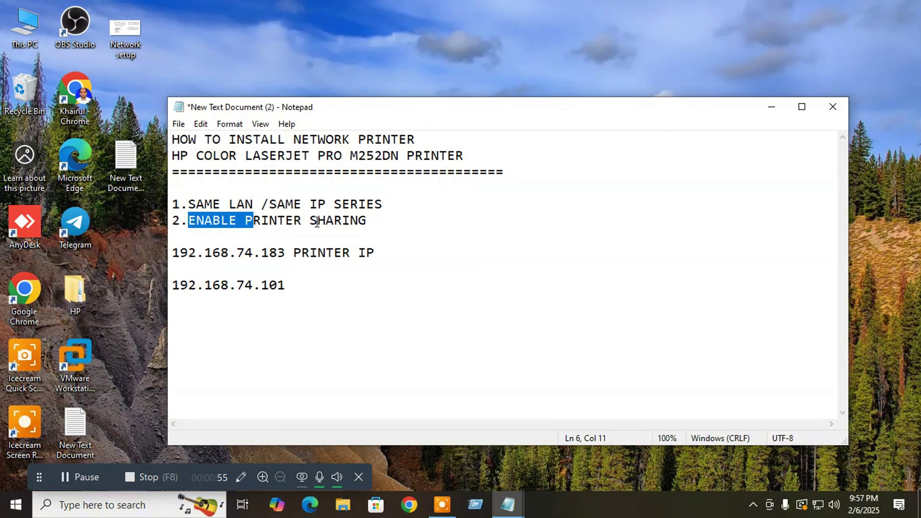
left_click(317, 222)
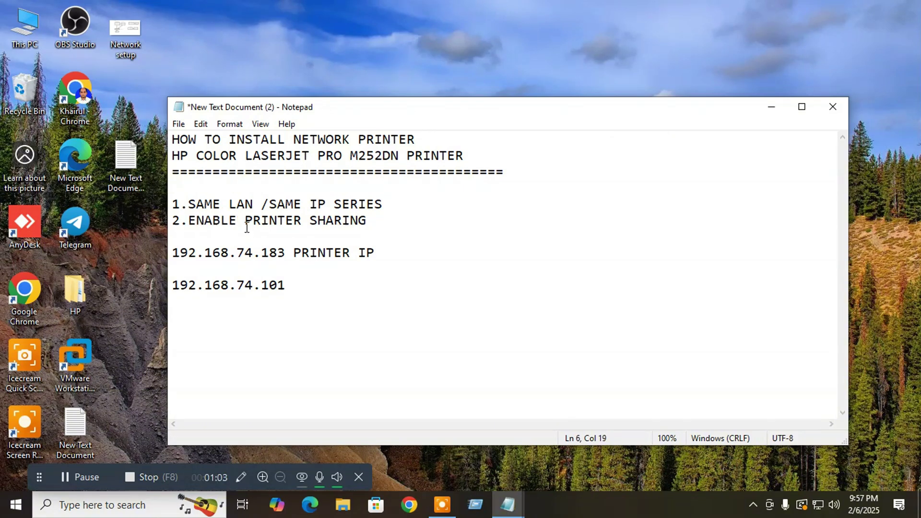
left_click_drag(246, 224, 301, 221)
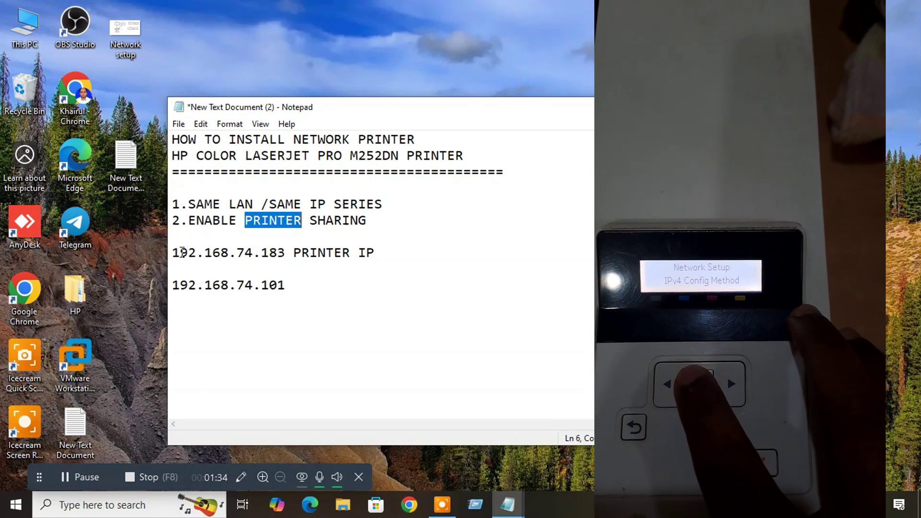
left_click_drag(173, 253, 288, 253)
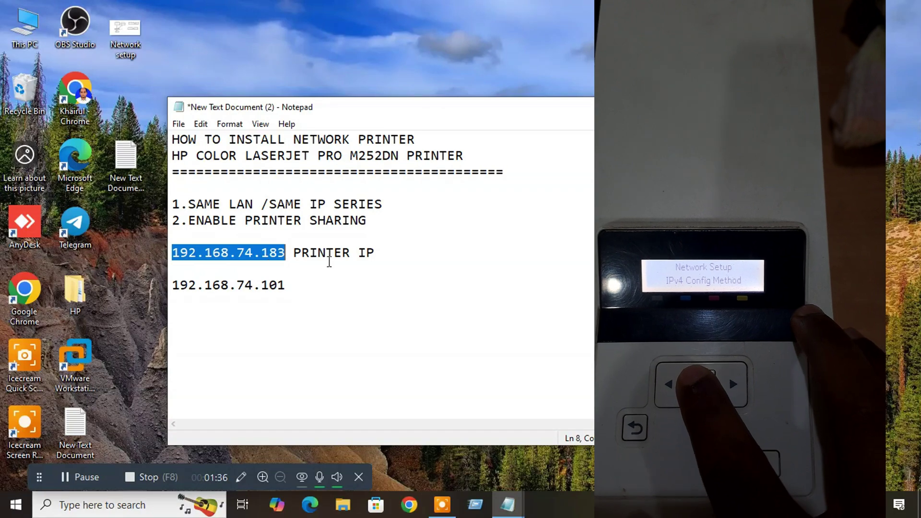
key("Down")
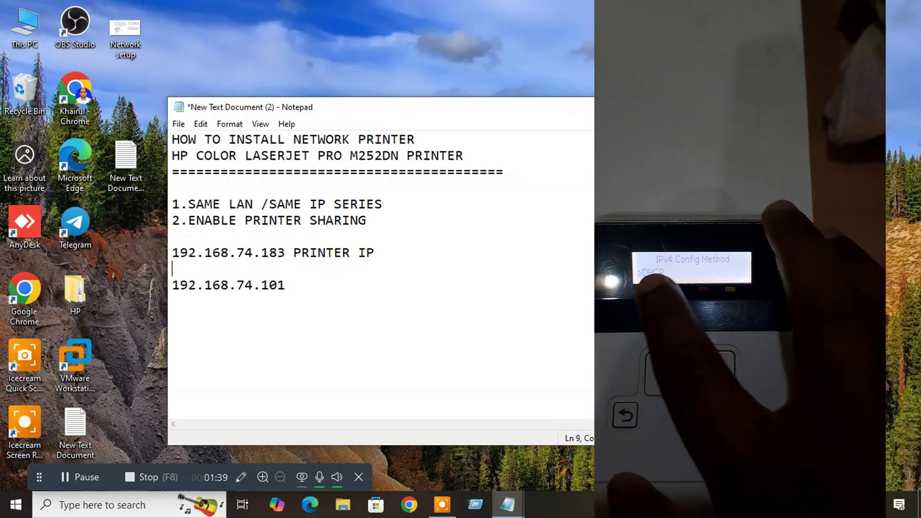
- Run ipconfig/all in Command Prompt and highlight the Ethernet adapter's IPv4 address
left_click(472, 505)
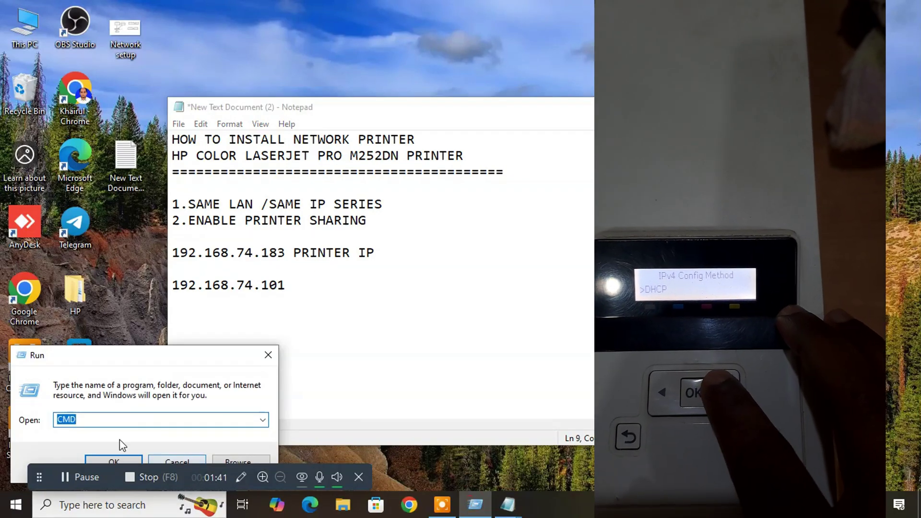
left_click(112, 460)
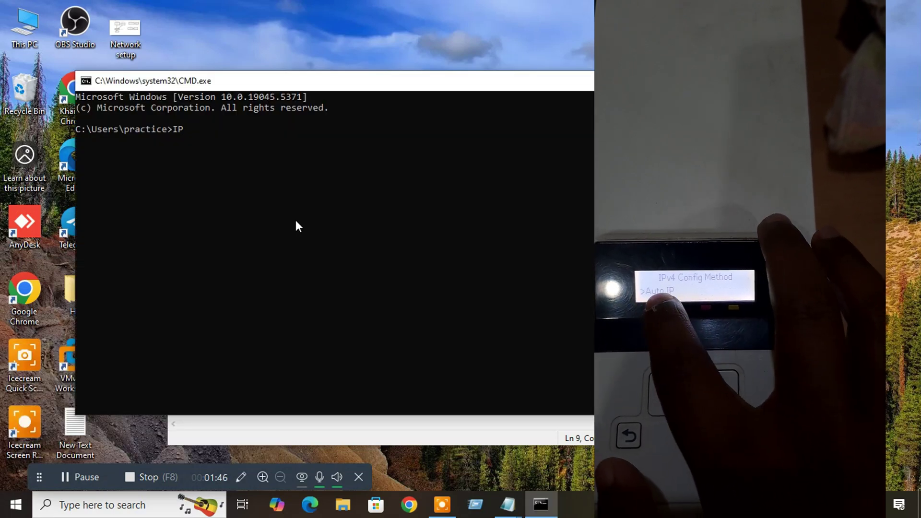
type("ipc")
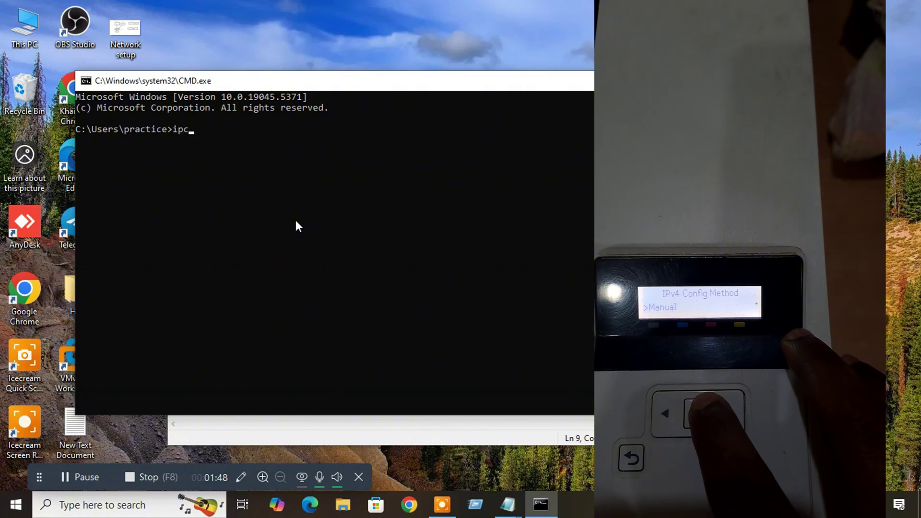
type("onfig/all")
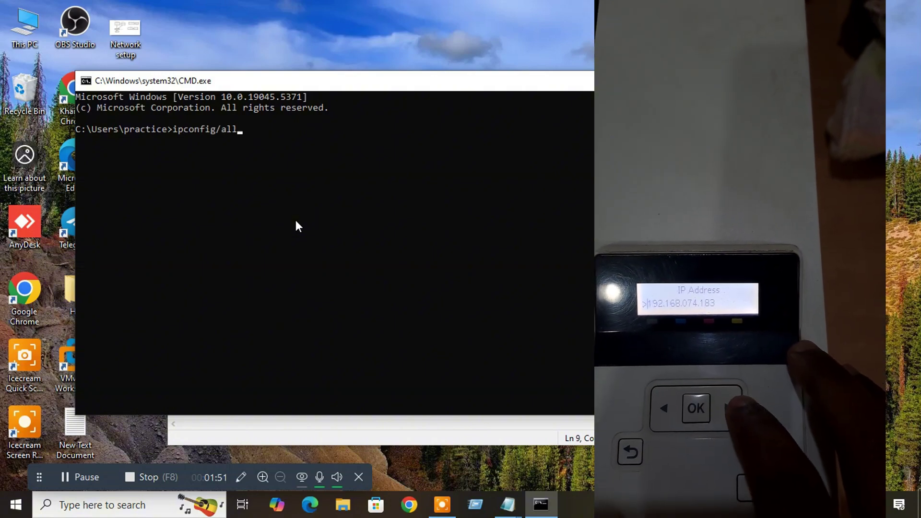
key("Return")
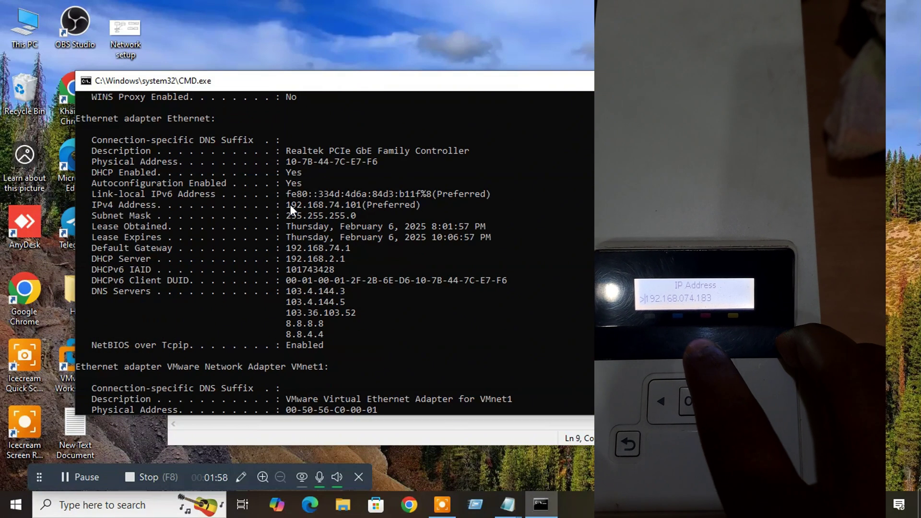
left_click_drag(287, 204, 361, 204)
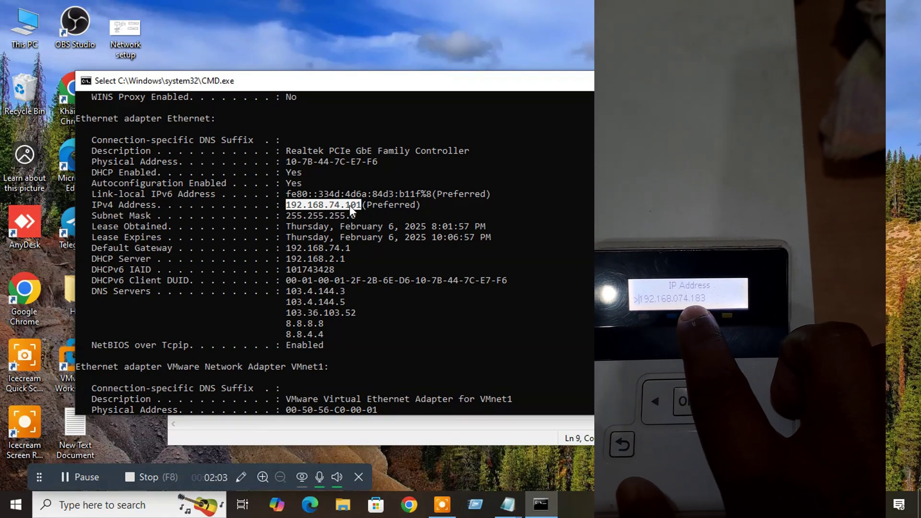
- Return to the Notepad notes and compare the network portion of the printer's and the computer's IP addresses
key("alt+Tab")
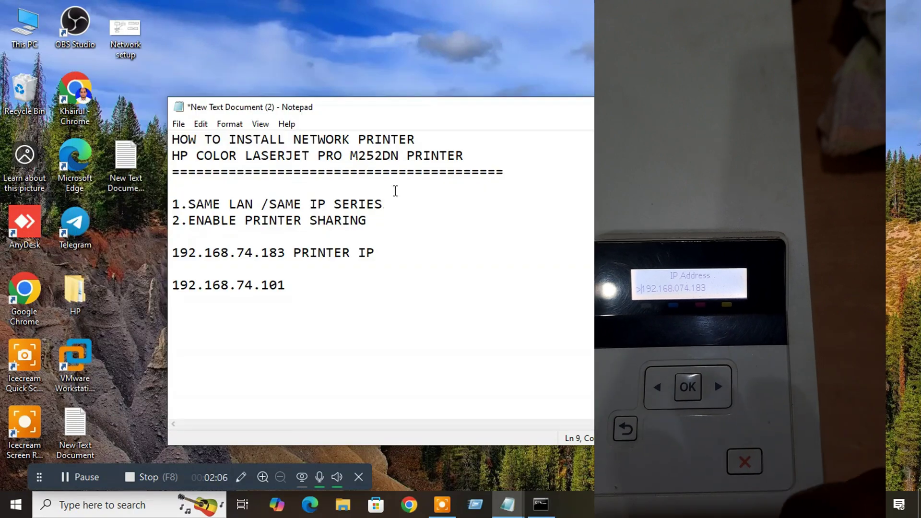
left_click_drag(173, 251, 286, 252)
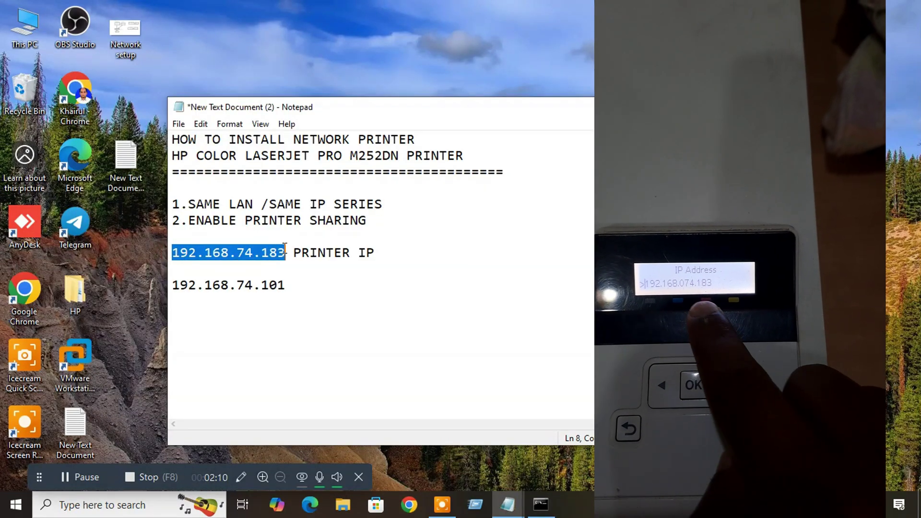
left_click(255, 250)
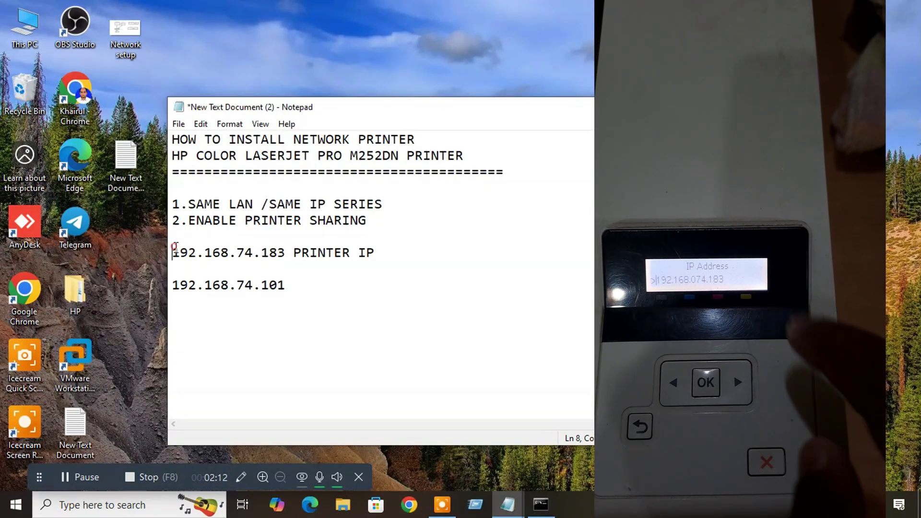
left_click_drag(172, 250, 237, 290)
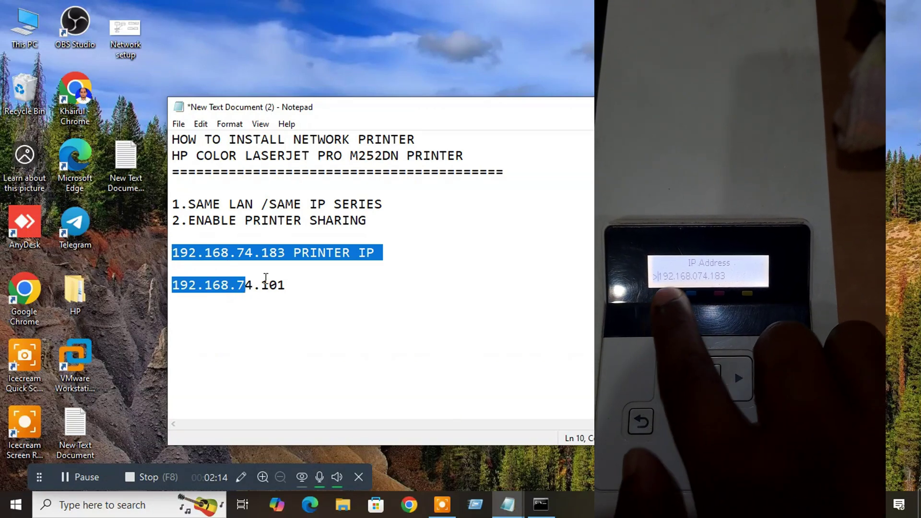
left_click(249, 286)
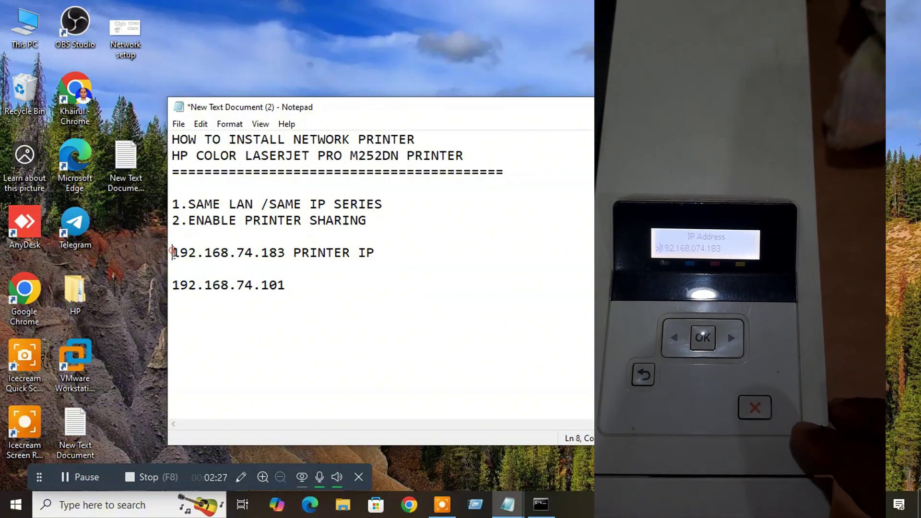
left_click_drag(173, 252, 270, 253)
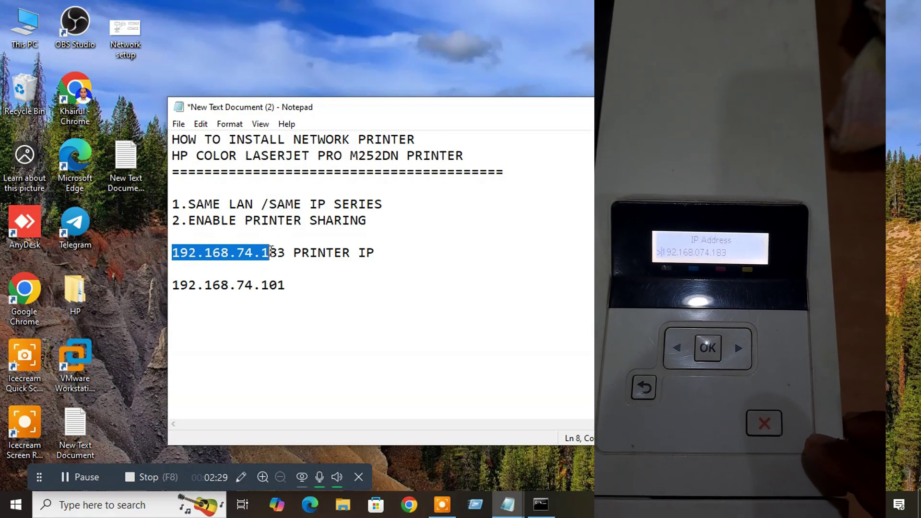
left_click(270, 270)
left_click_drag(173, 253, 253, 252)
left_click_drag(174, 286, 254, 285)
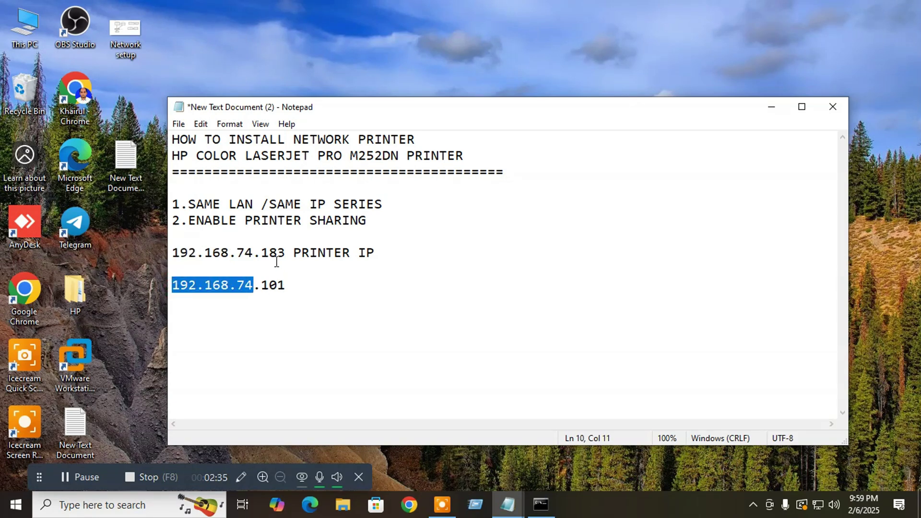
left_click(259, 287)
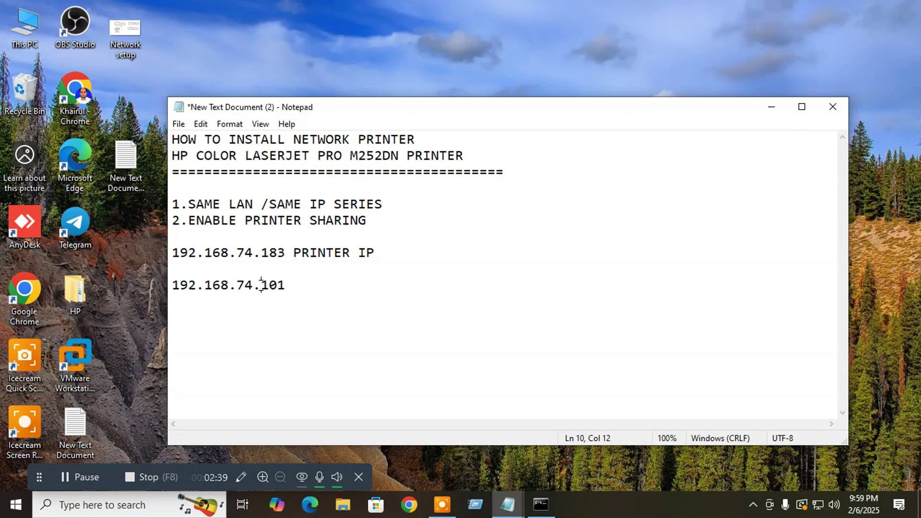
- Compare the last octets of the computer's and the printer's IP addresses in the notes
left_click_drag(261, 284, 285, 285)
left_click(260, 255)
left_click_drag(261, 254, 286, 253)
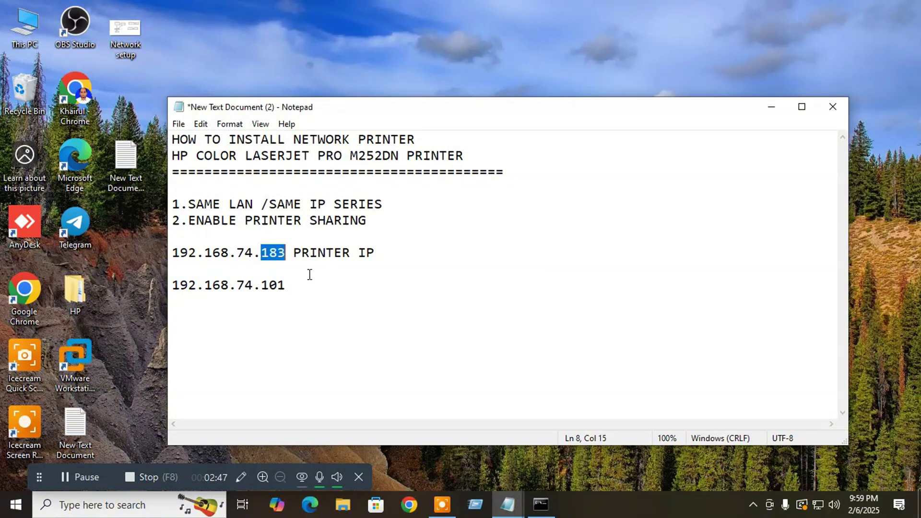
left_click(278, 267)
- Copy the printer IP from the notes, ping 192.168.74.183 in a new Command Prompt window, and close that window
left_click_drag(286, 253, 171, 252)
right_click(208, 256)
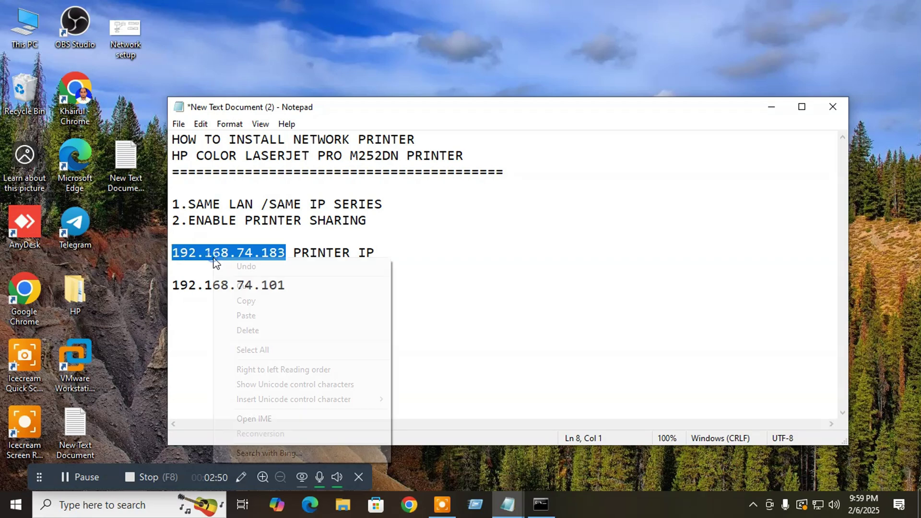
left_click(247, 301)
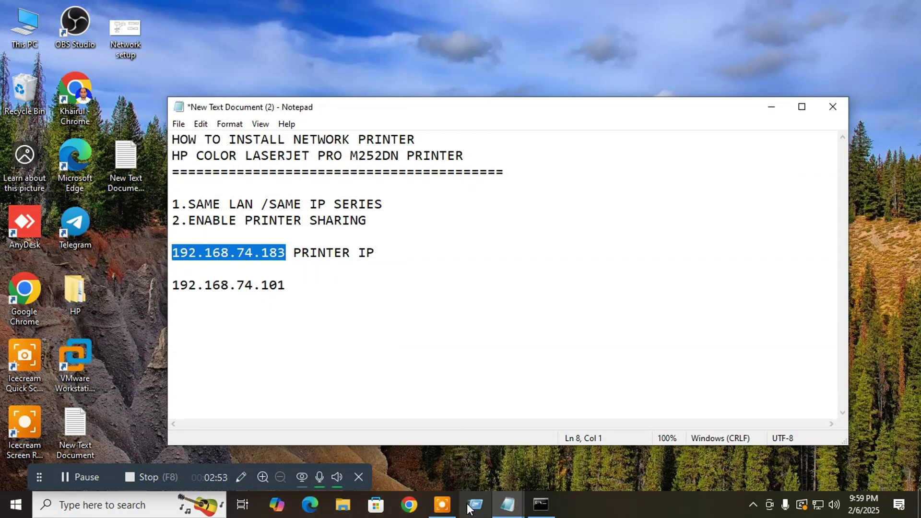
left_click(473, 505)
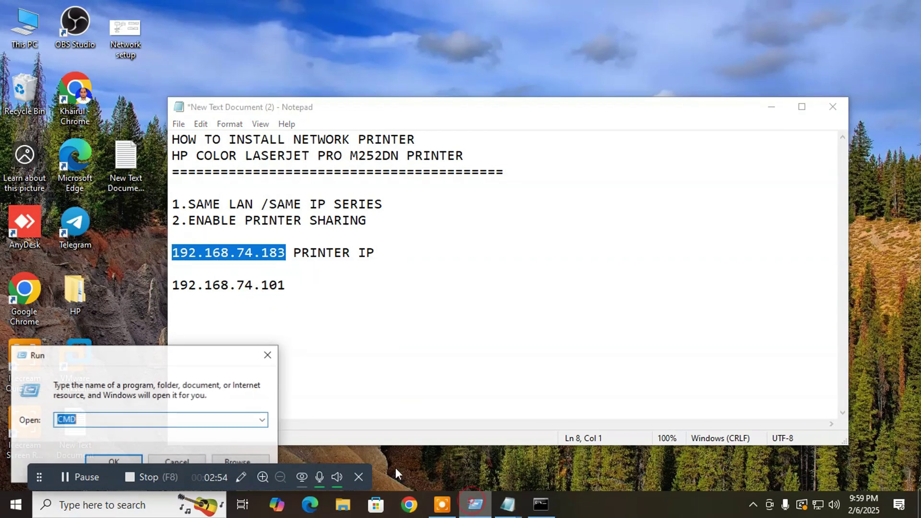
left_click(108, 454)
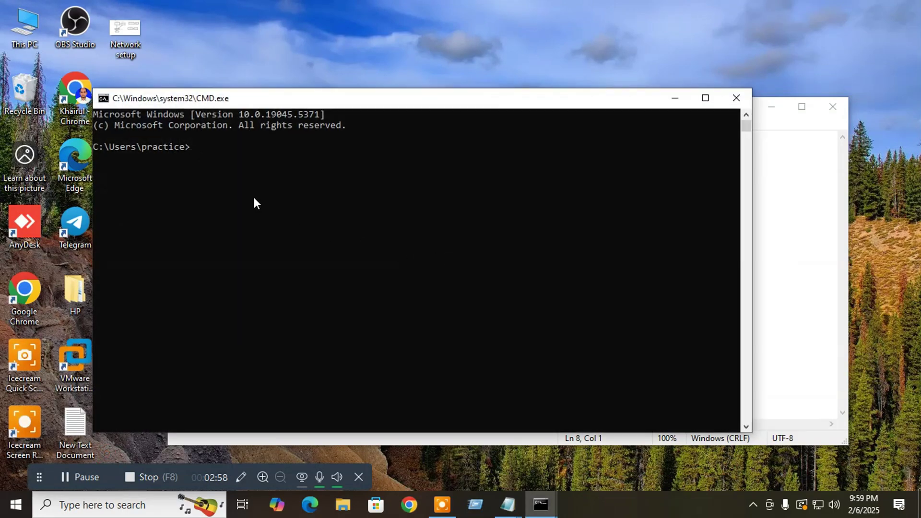
type("pn")
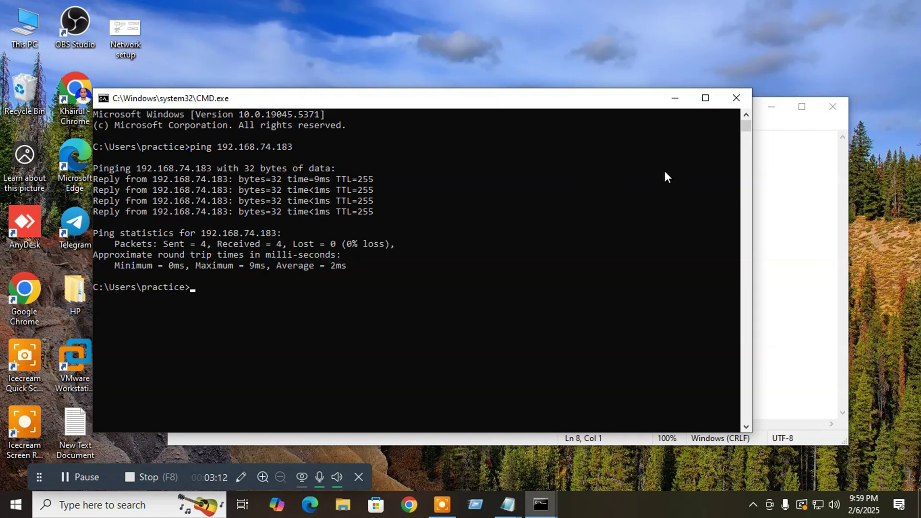
left_click(735, 99)
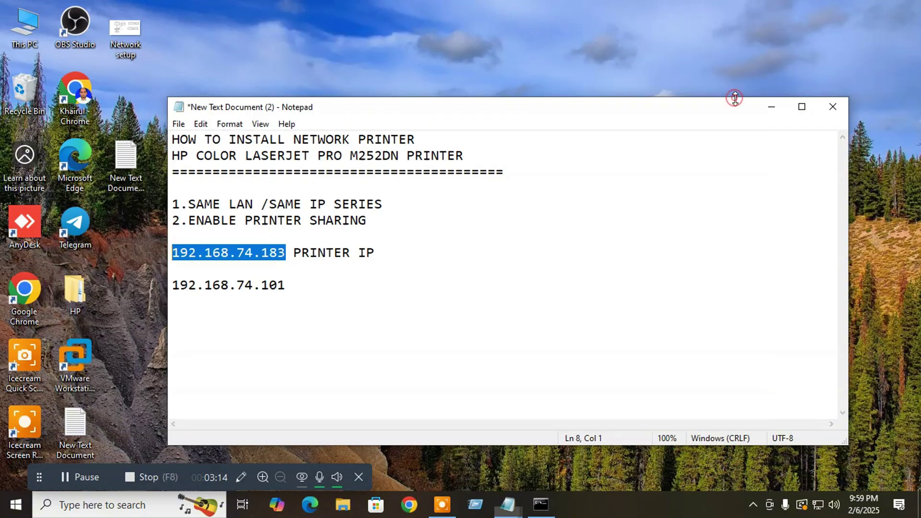
- Open the Network and Sharing Center from the Windows Network & Internet settings
left_click(213, 222)
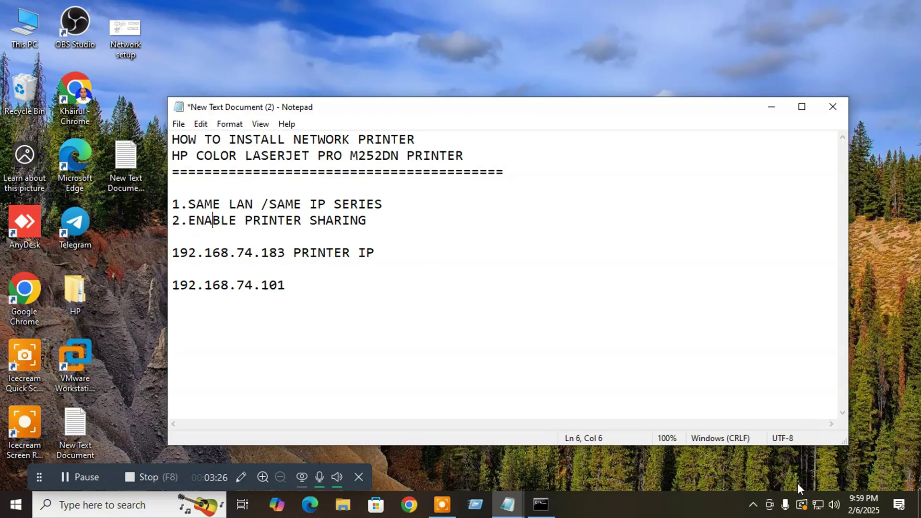
mouse_move(819, 508)
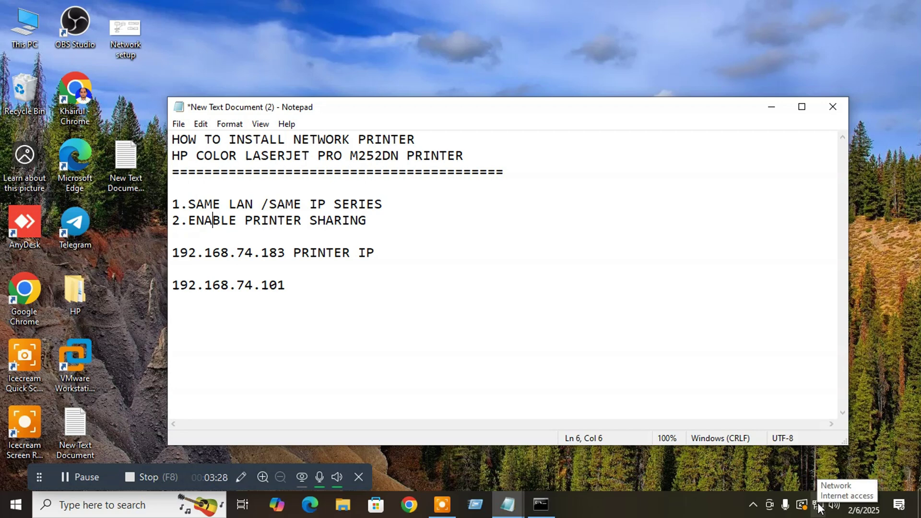
right_click(819, 508)
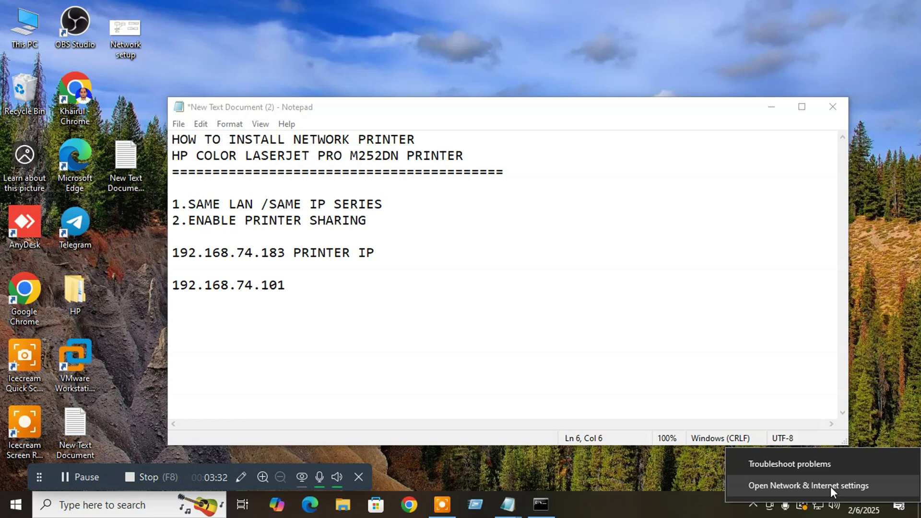
left_click(830, 486)
scroll(384, 346, "down", 1)
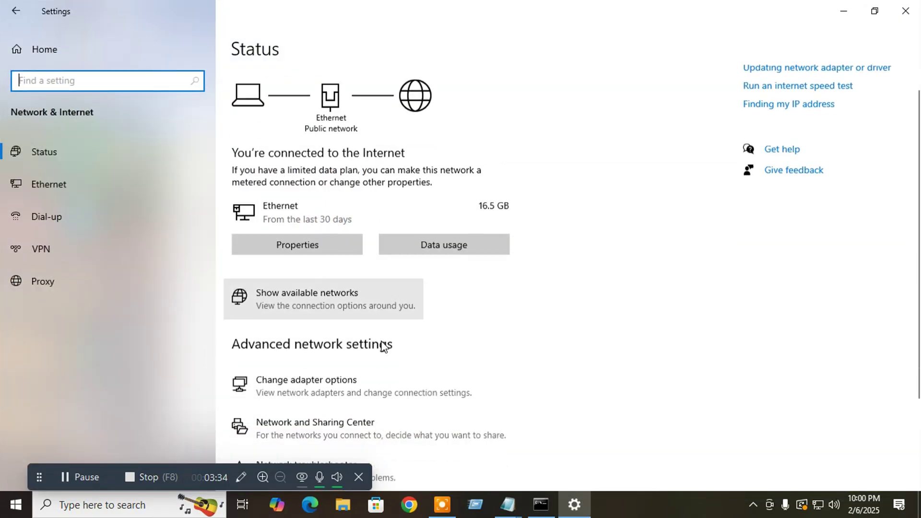
scroll(384, 347, "down", 2)
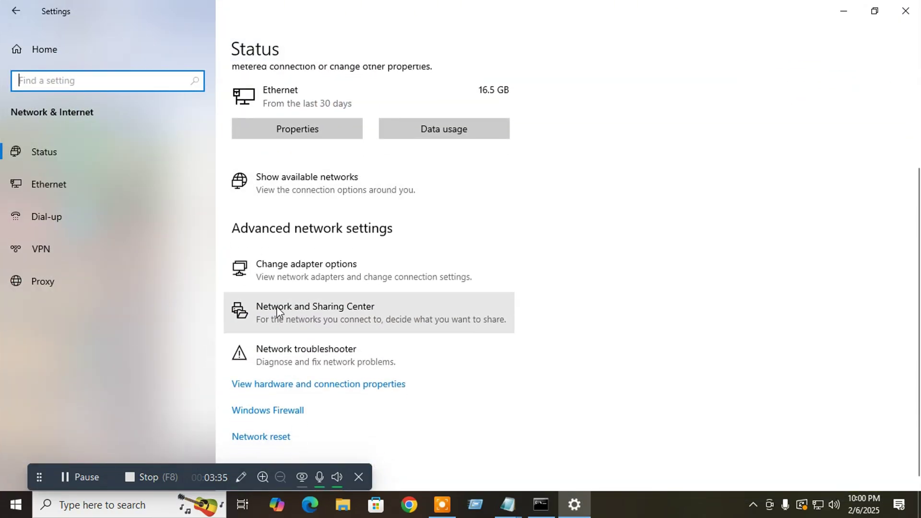
left_click(362, 320)
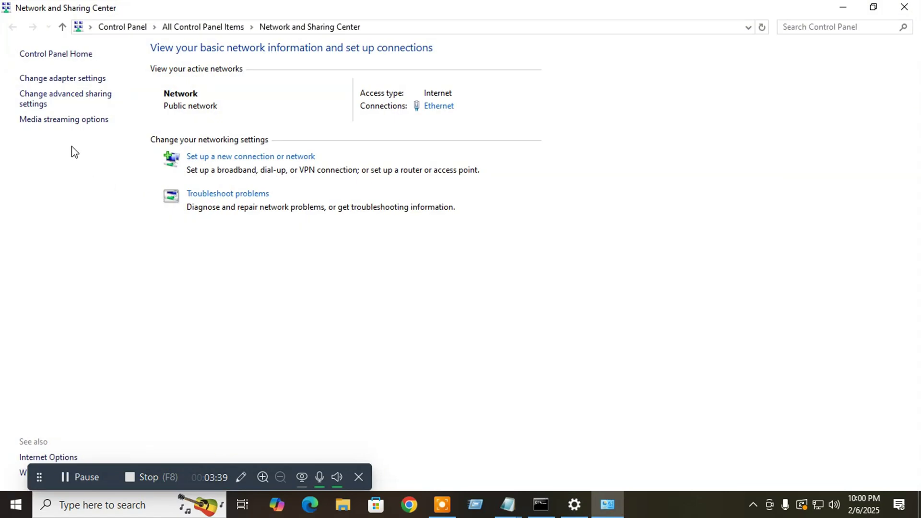
- Review the private and all-networks profiles in the advanced sharing settings, leaving file sharing connections on 128-bit encryption
left_click(59, 99)
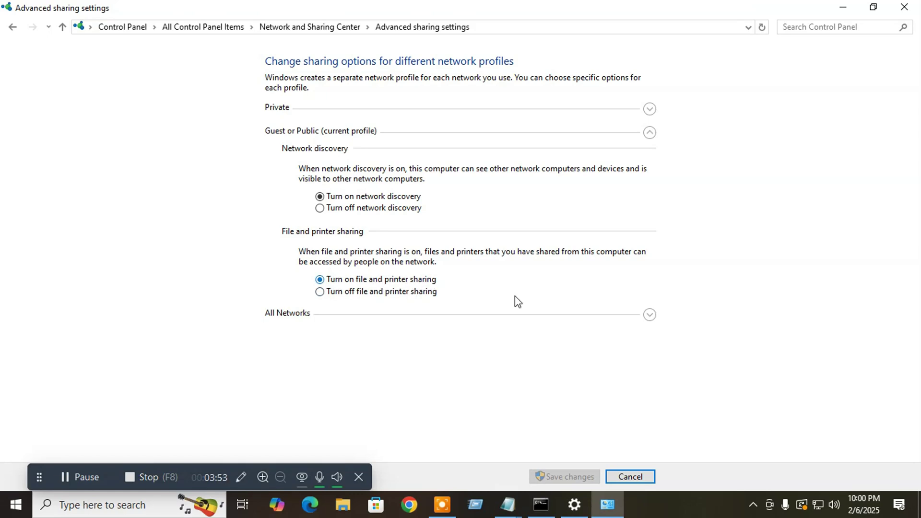
left_click(650, 314)
scroll(661, 312, "up", 1)
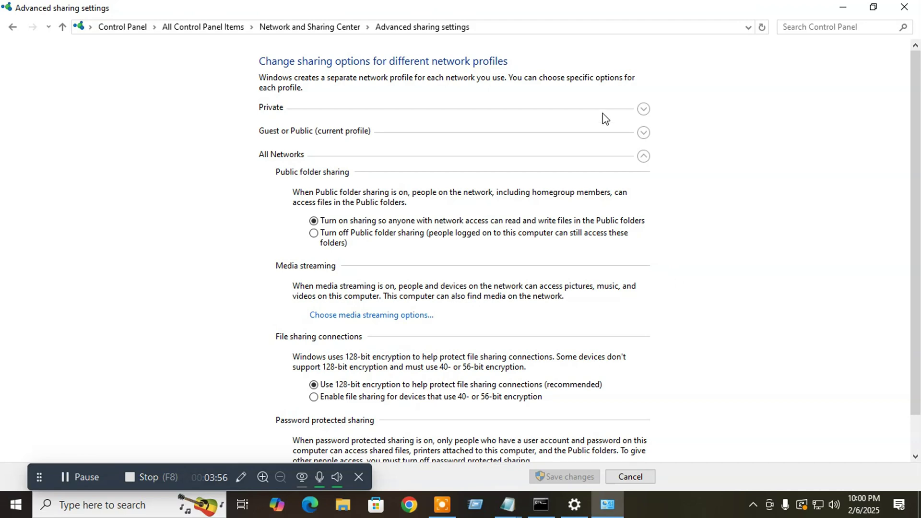
left_click(643, 104)
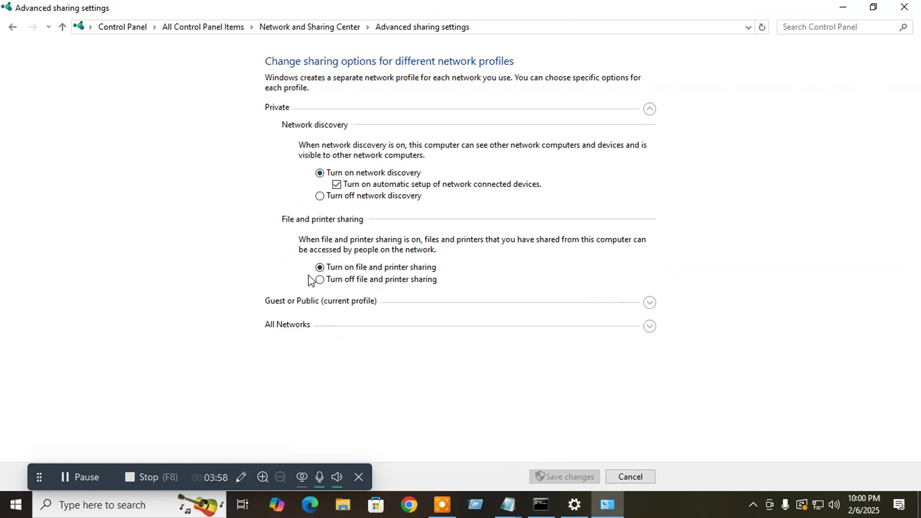
left_click(650, 327)
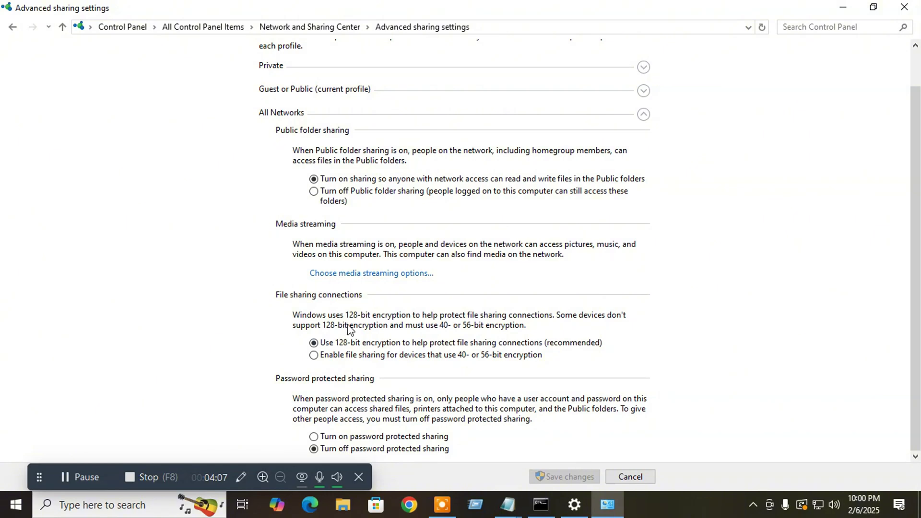
left_click(315, 356)
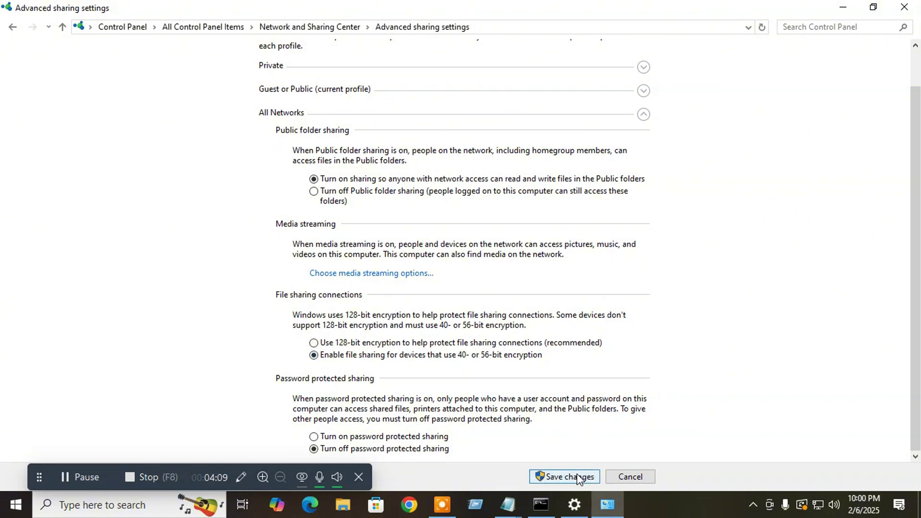
left_click(313, 343)
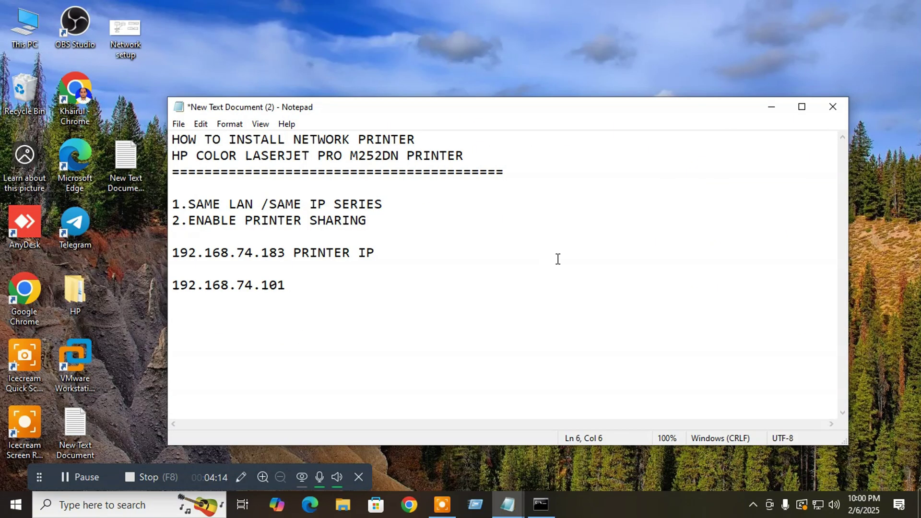
- Add the lines "network without software" and "with software" below the IP addresses in the Notepad notes, and minimize them
left_click_drag(387, 243, 172, 204)
left_click(372, 232)
type("netw")
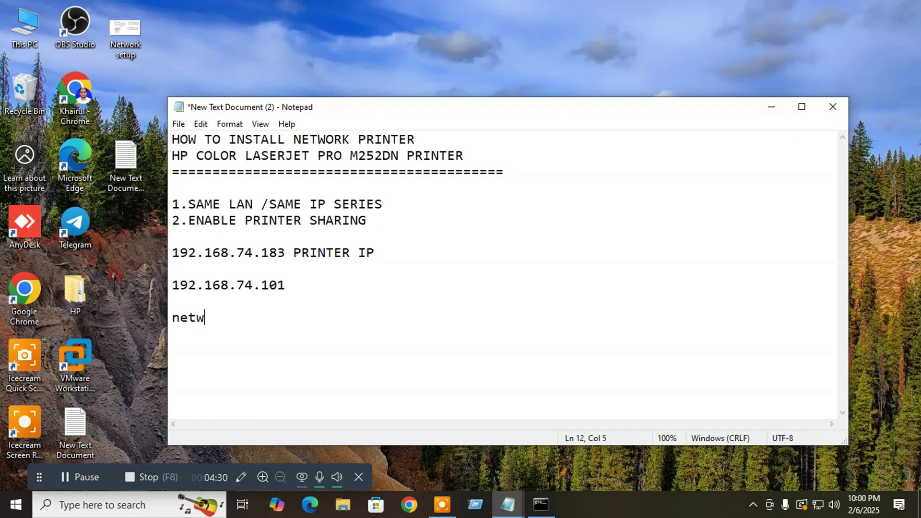
type("ork without software")
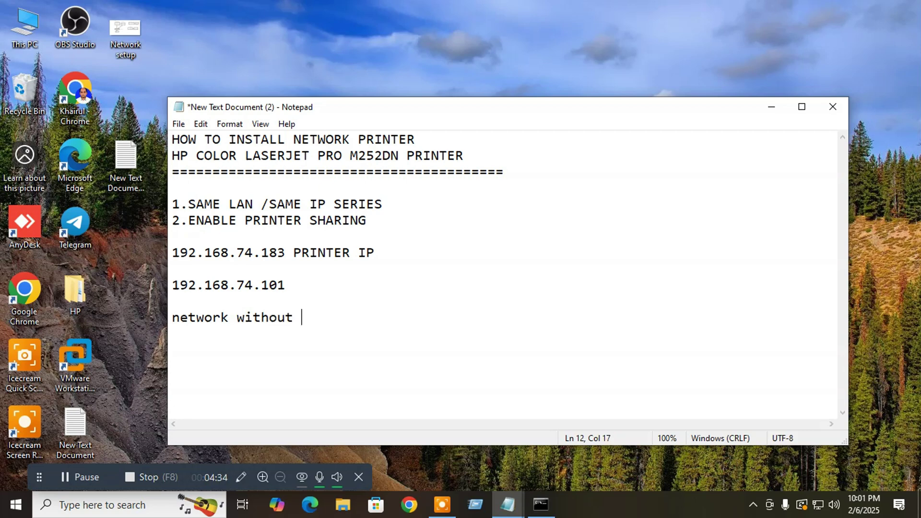
key("Return")
type("with software")
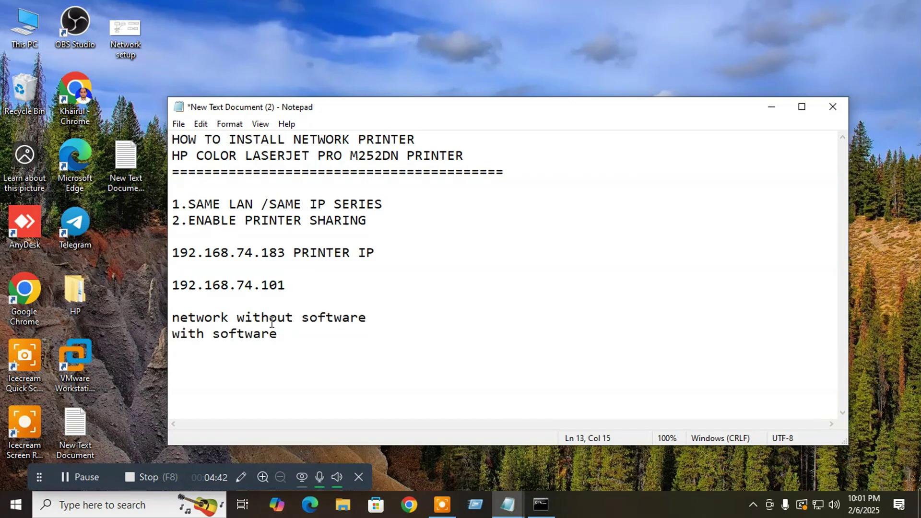
left_click_drag(238, 317, 373, 317)
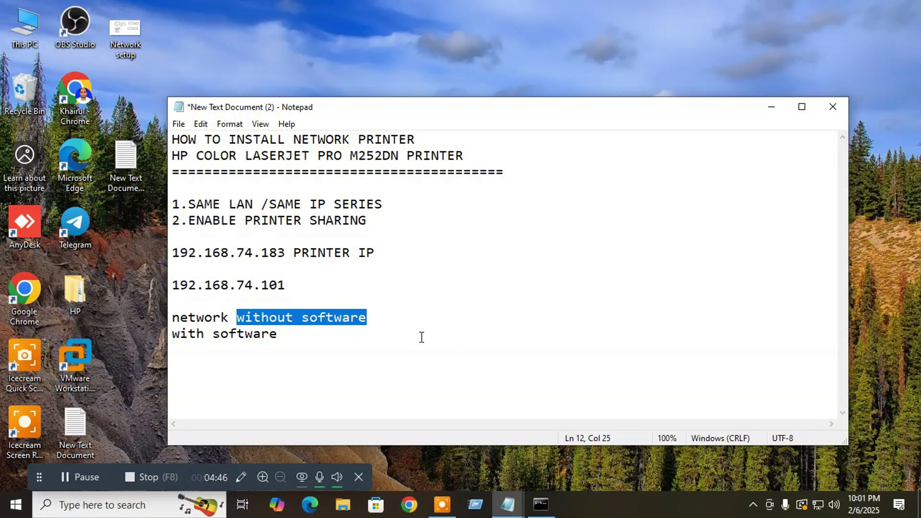
left_click(772, 107)
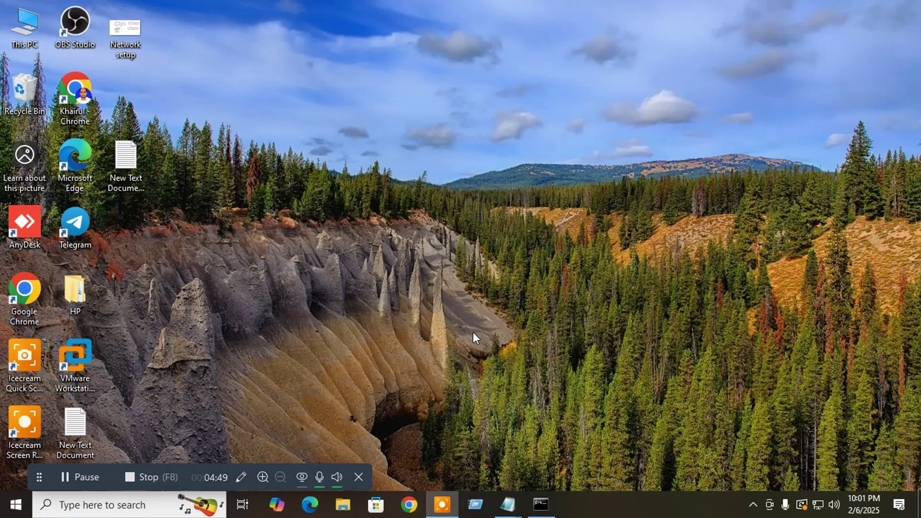
- Open Devices and Printers from the Control Panel and start adding a printer
left_click(83, 509)
left_click(117, 312)
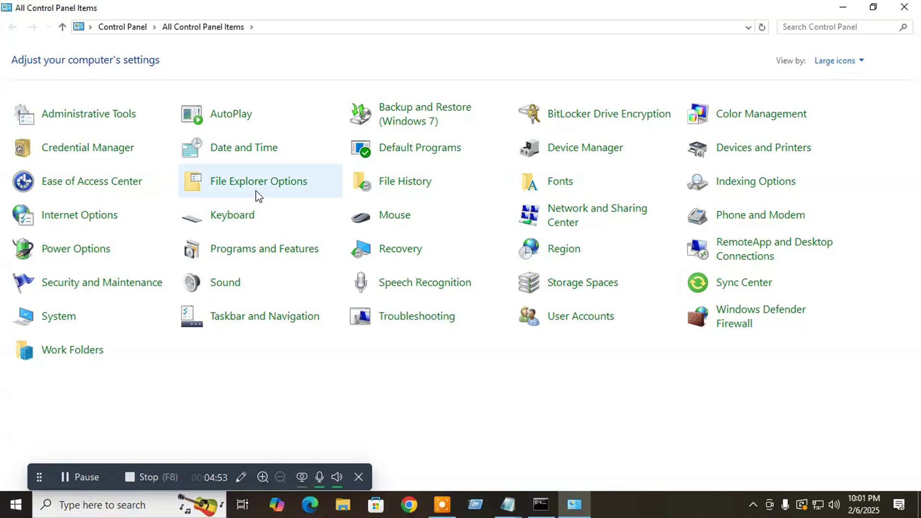
left_click(808, 148)
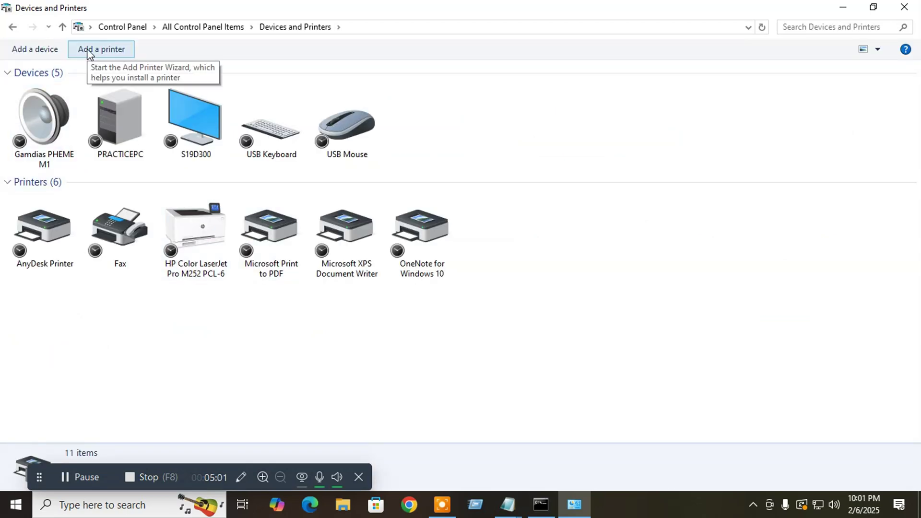
left_click(111, 49)
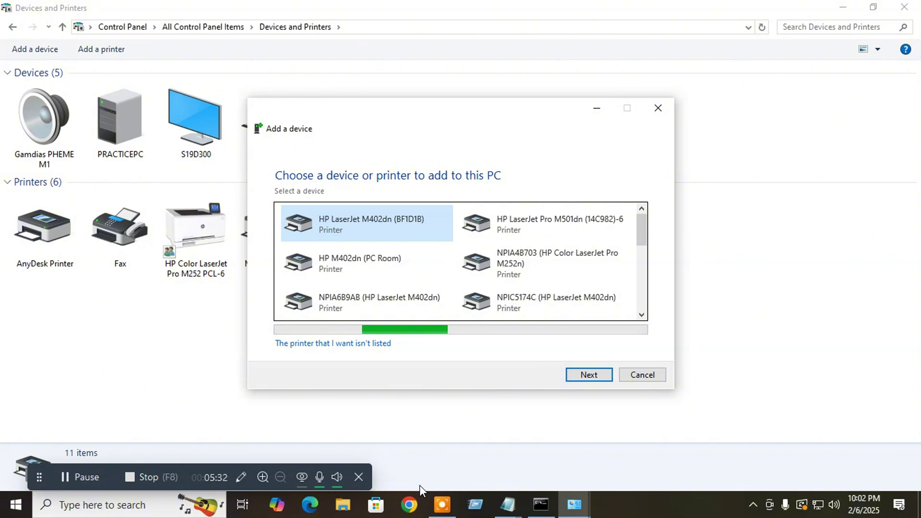
- Switch to Chrome, open the printer's web page at 192.168.74.183, and check its device name and model
left_click(410, 505)
left_click(317, 290)
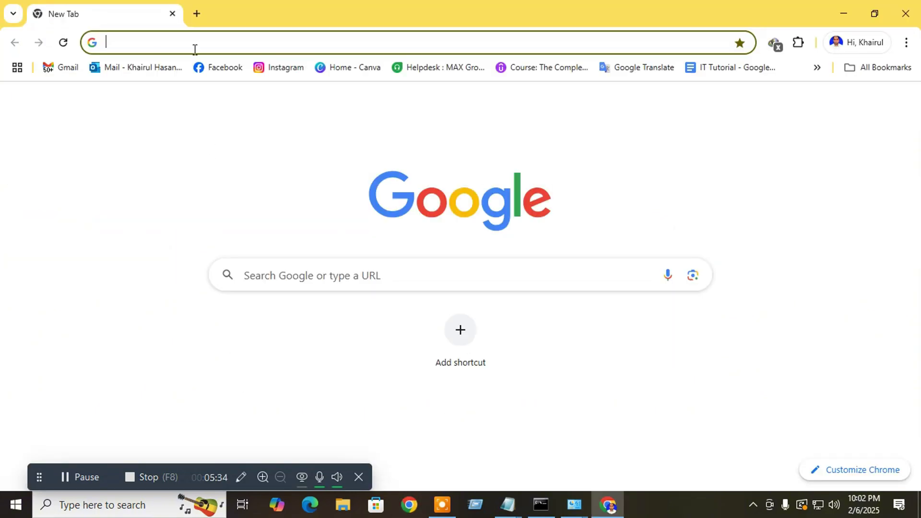
left_click(152, 47)
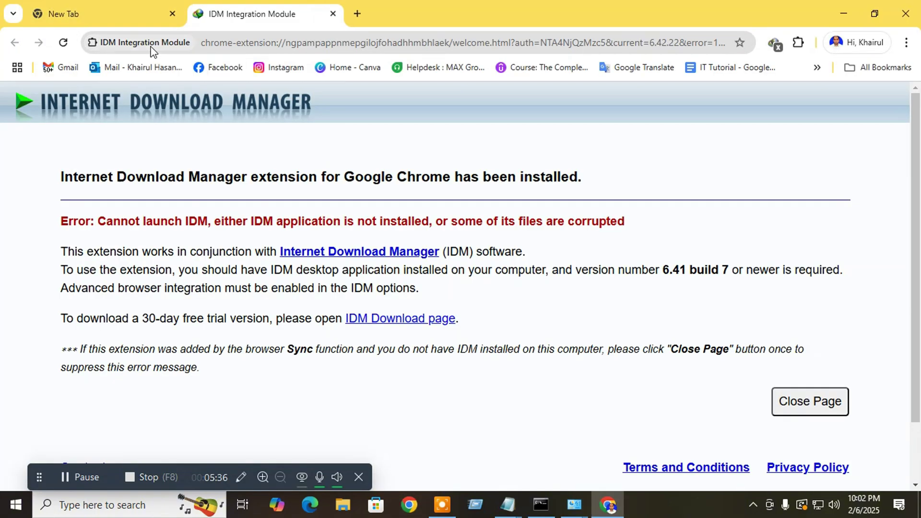
left_click(119, 42)
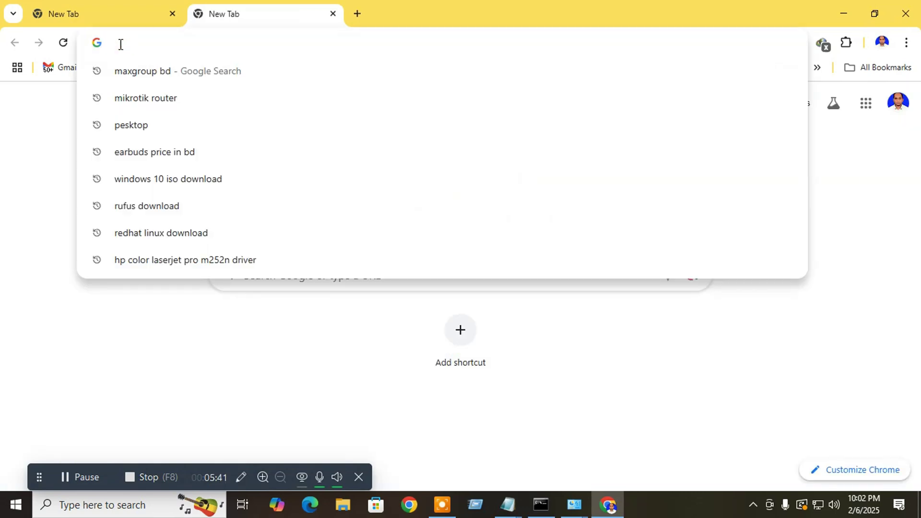
type("192.16")
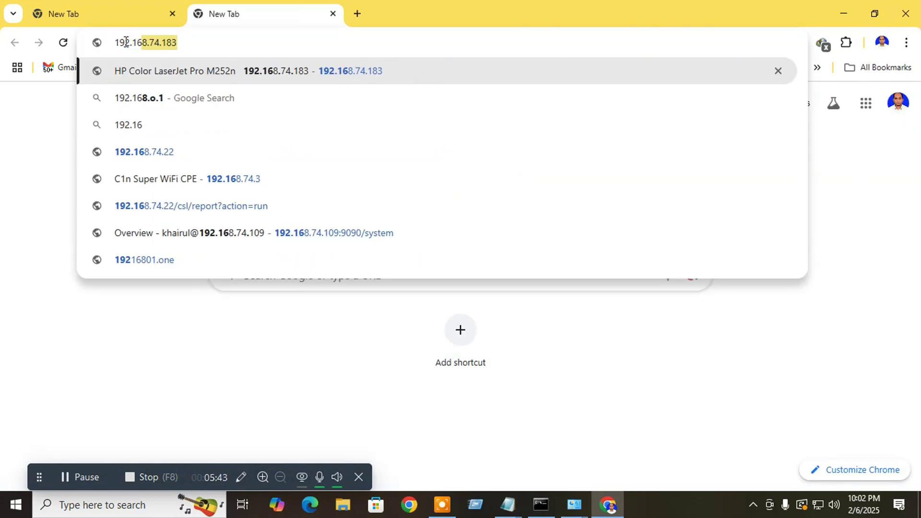
type("8.74.183")
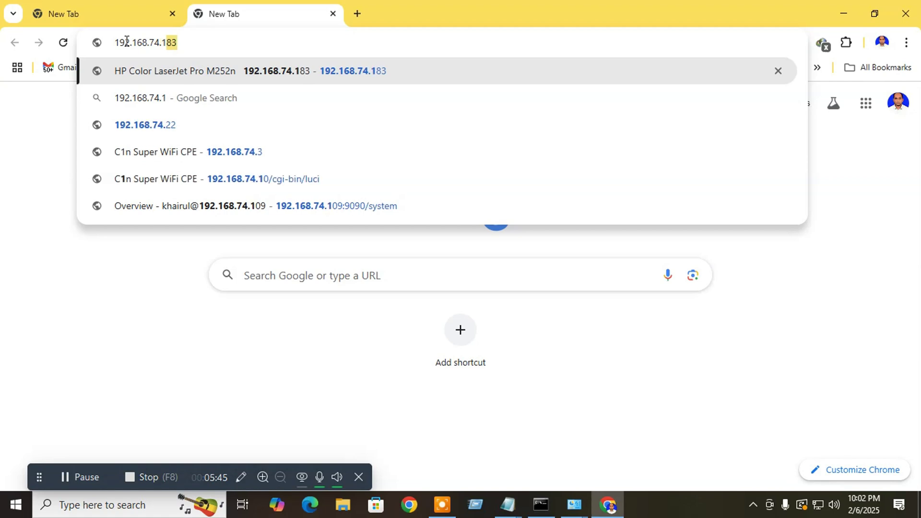
key("Return")
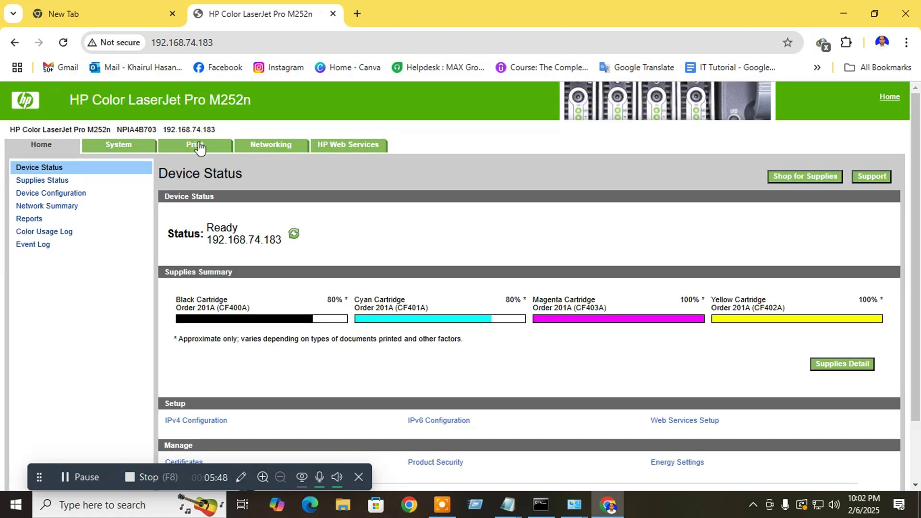
left_click_drag(119, 129, 154, 128)
left_click_drag(75, 100, 246, 104)
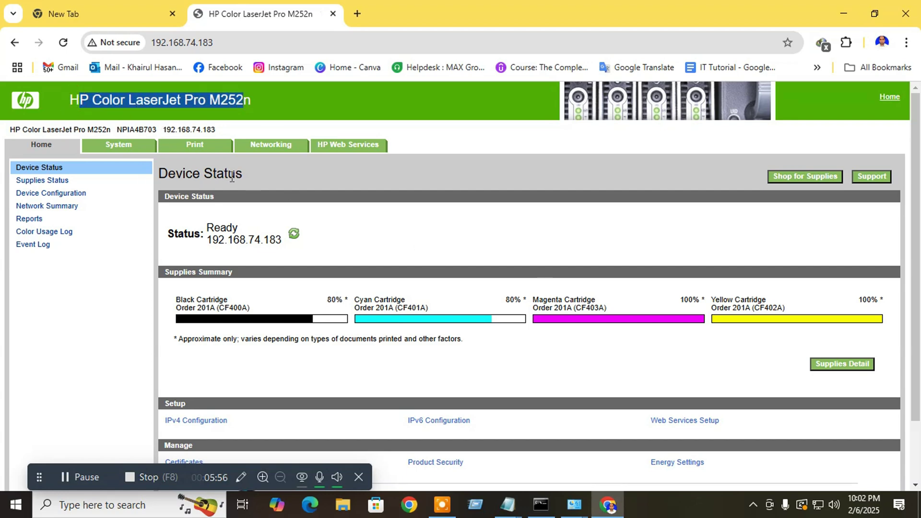
- Return to the Add a device window and install NPIA4B703 (HP Color LaserJet Pro M252n), finishing without a test page
mouse_move(573, 512)
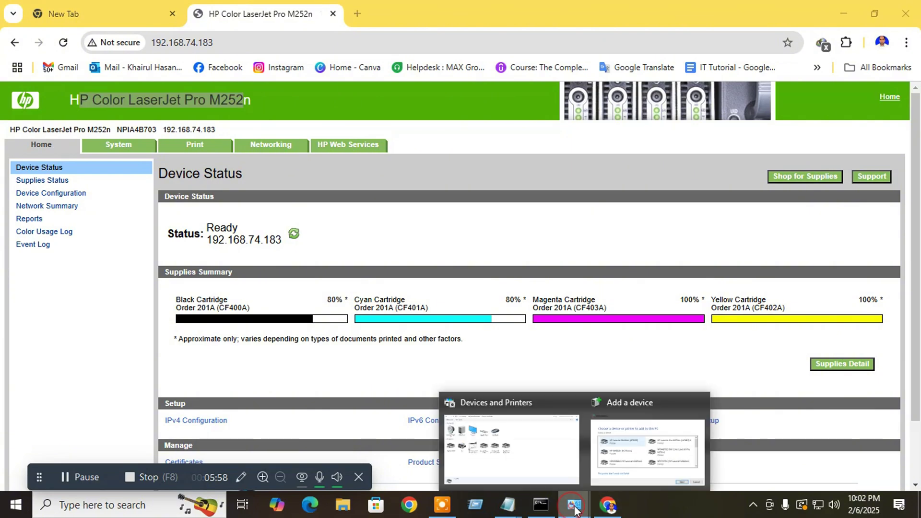
left_click(644, 468)
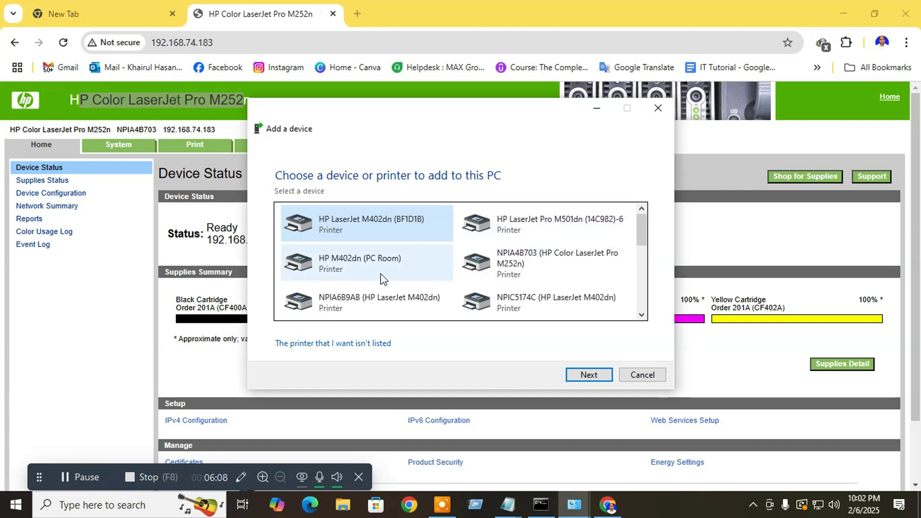
scroll(518, 261, "down", 1)
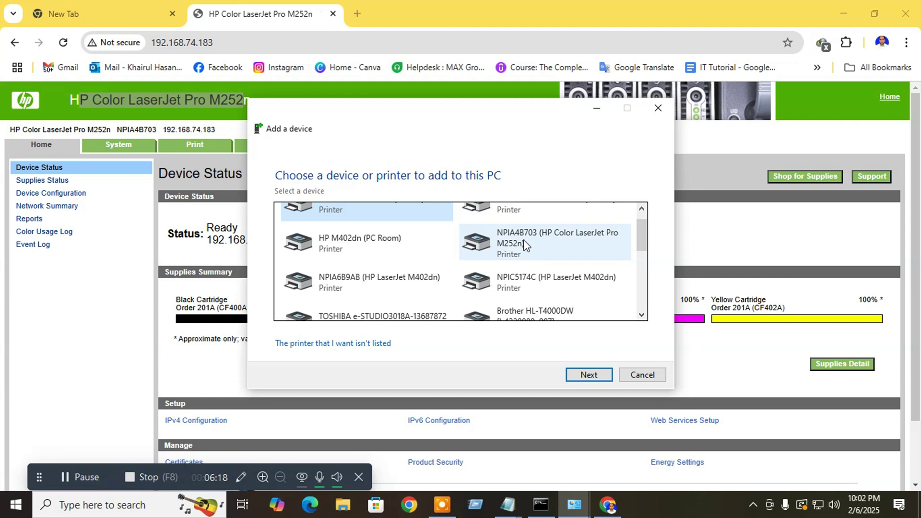
left_click(553, 236)
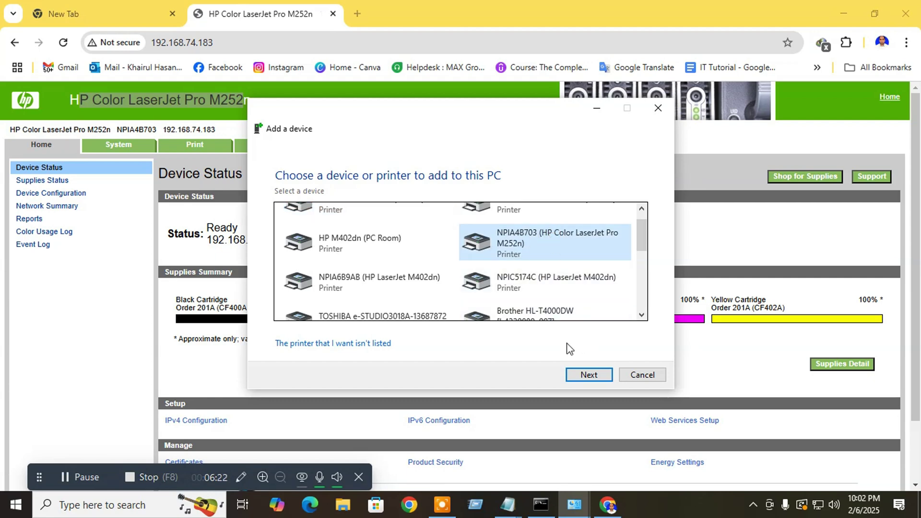
left_click(591, 374)
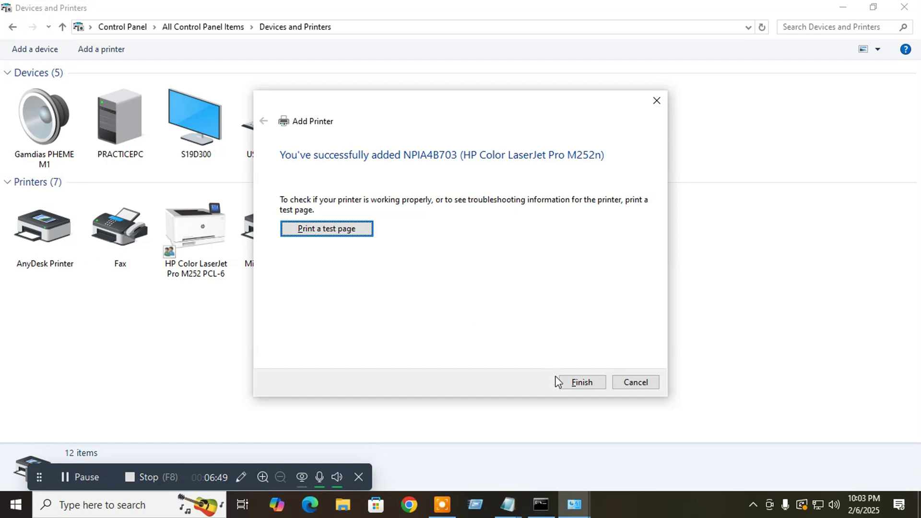
left_click(580, 382)
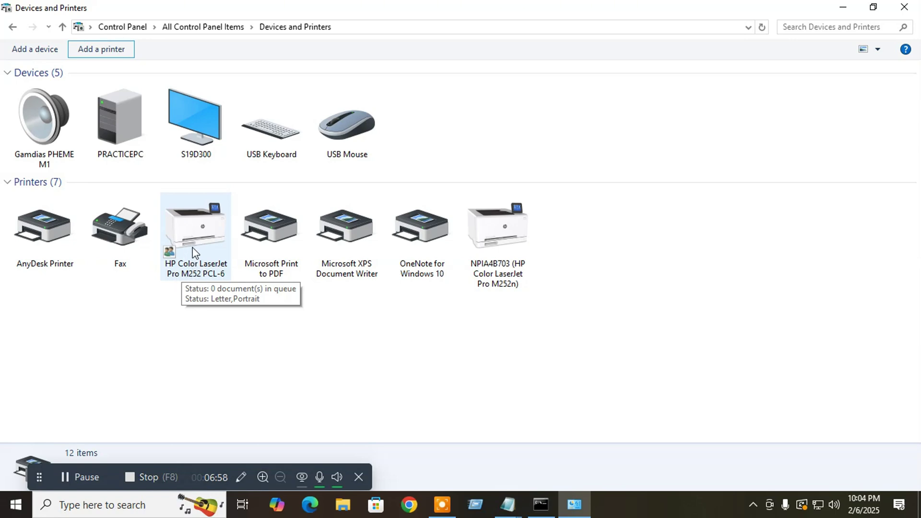
- Remove the HP Color LaserJet Pro M252 PCL-6 printer from Devices and Printers
right_click(190, 219)
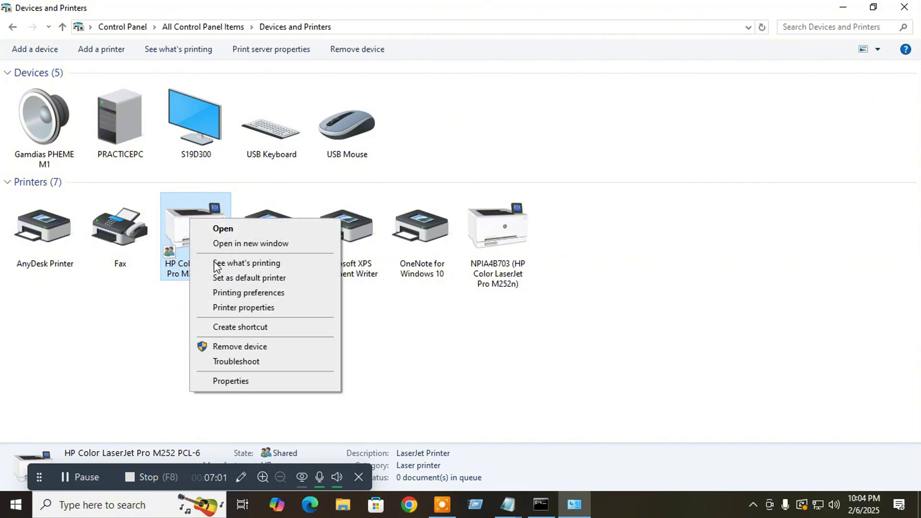
left_click(249, 349)
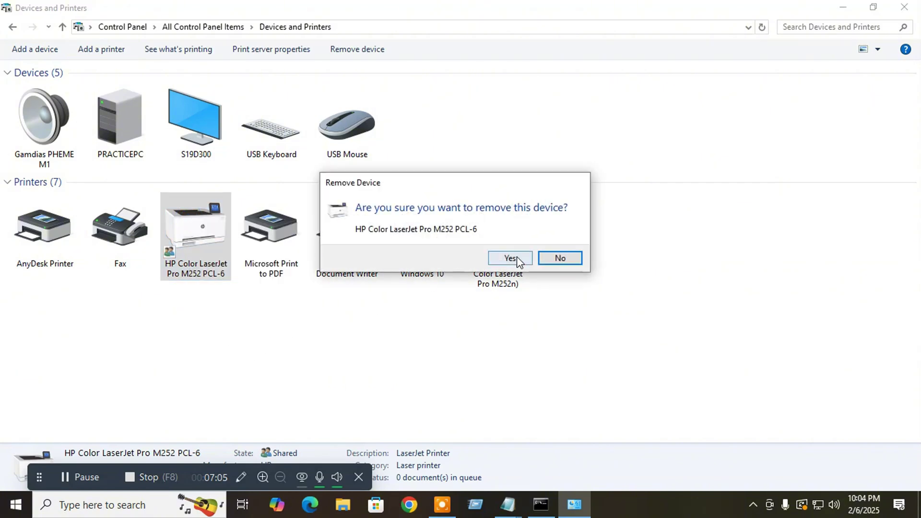
left_click(516, 258)
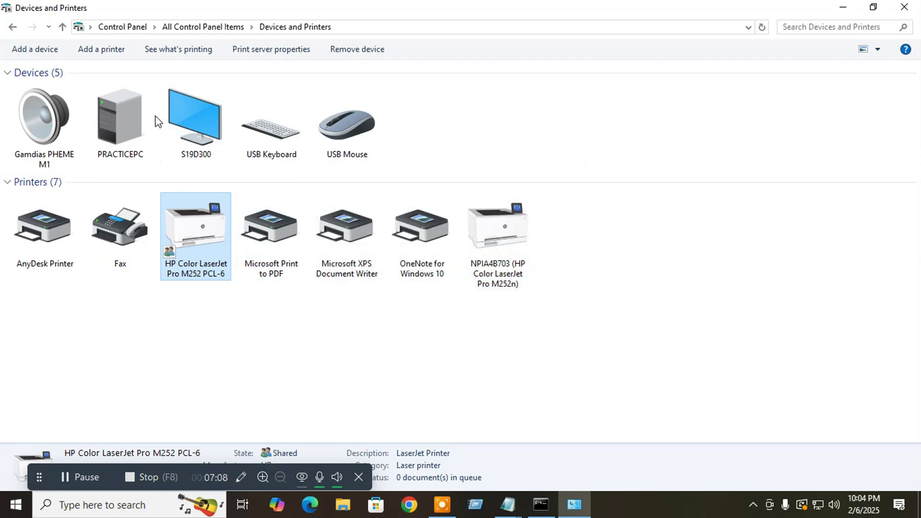
- Start adding another printer as one that isn't listed, and search with the "My printer is a little older" option
left_click(109, 50)
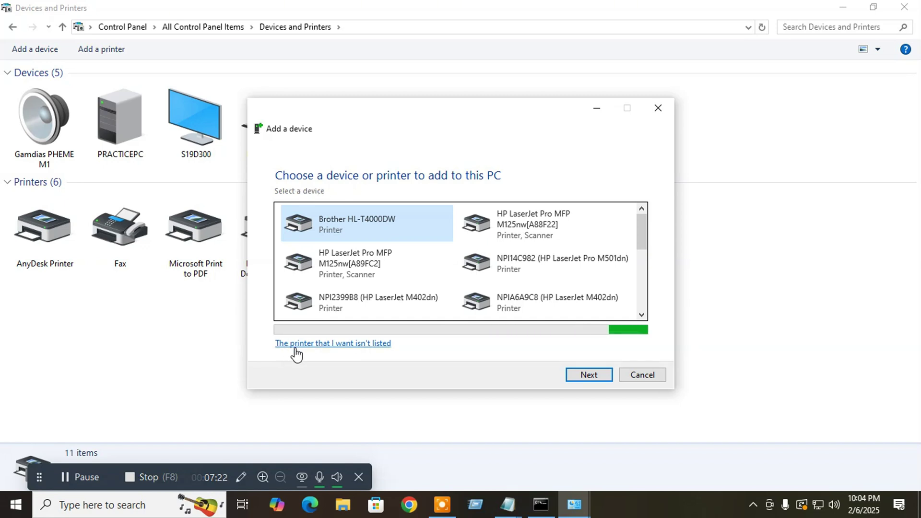
left_click(374, 344)
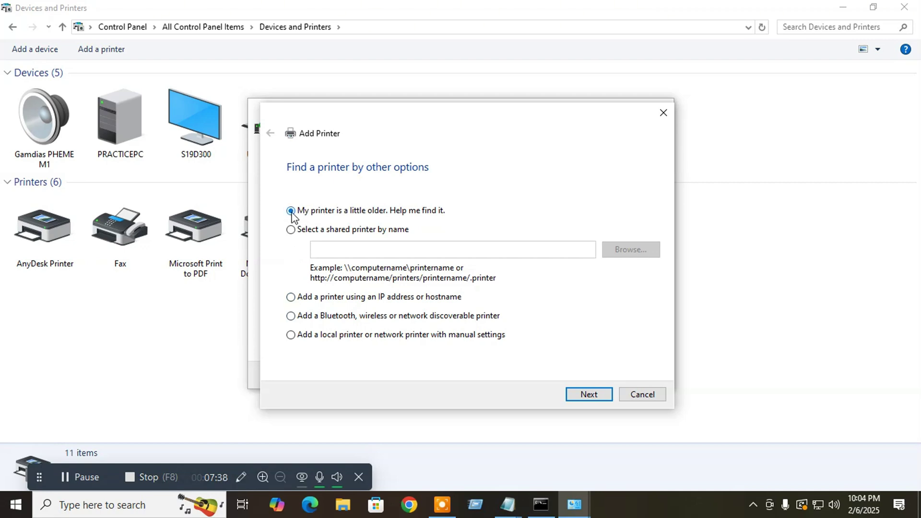
left_click(591, 394)
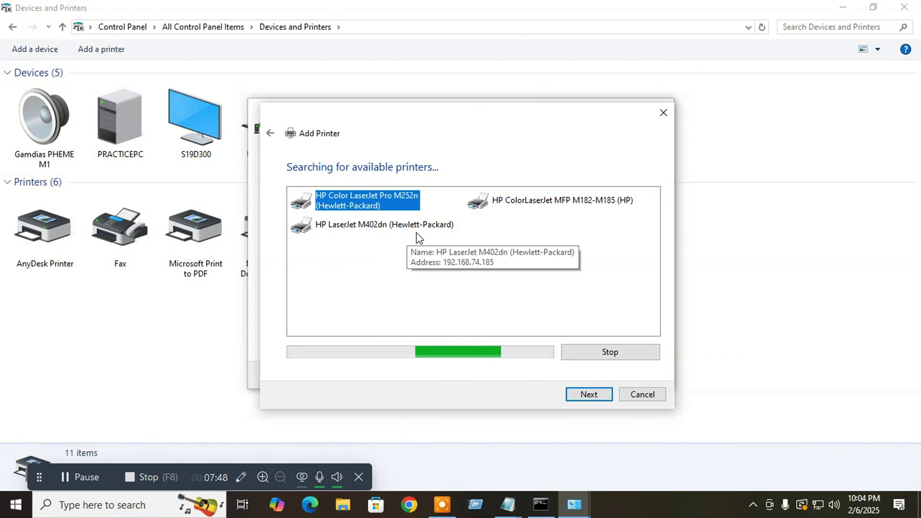
- Check the printer's IP address in the Notepad notes and return to the Add Printer search
mouse_move(508, 505)
left_click(585, 410)
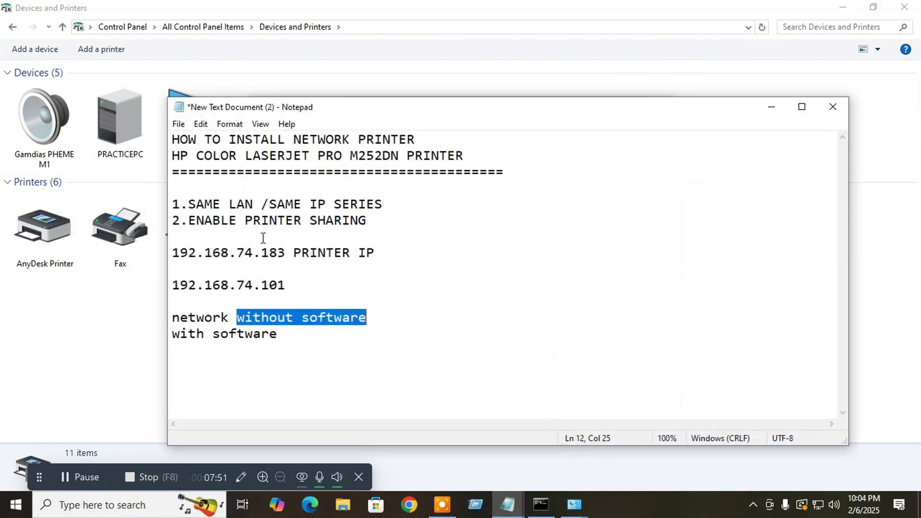
left_click(771, 106)
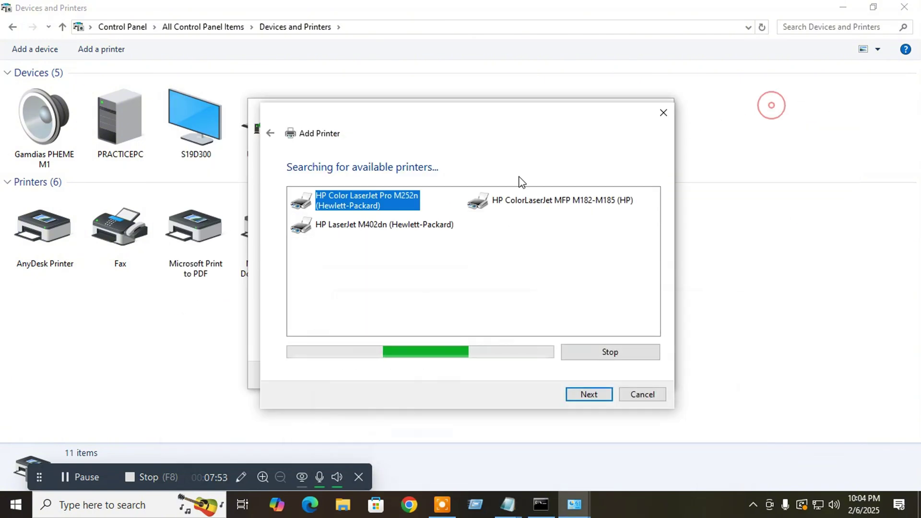
- Choose HP Color LaserJet Pro M252n (Hewlett-Packard) from the found printers and keep using the currently installed driver
mouse_move(408, 235)
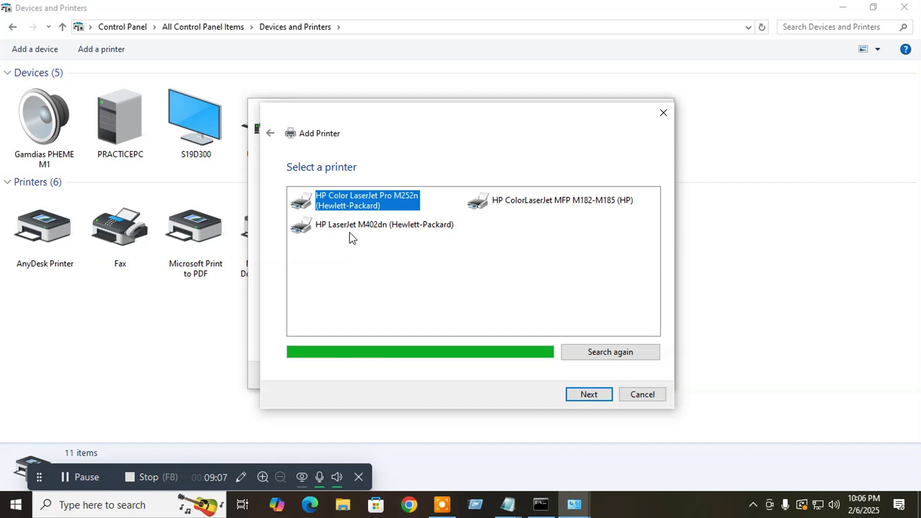
left_click(383, 228)
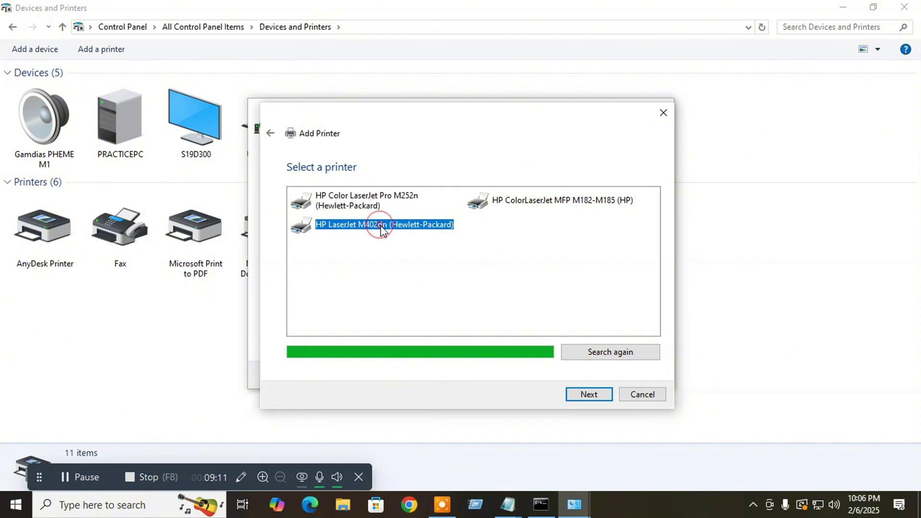
left_click(386, 197)
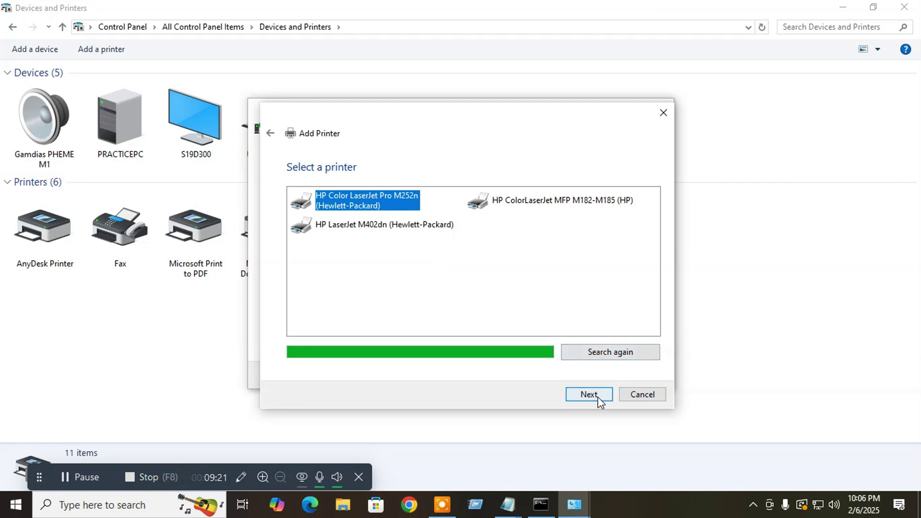
left_click(586, 395)
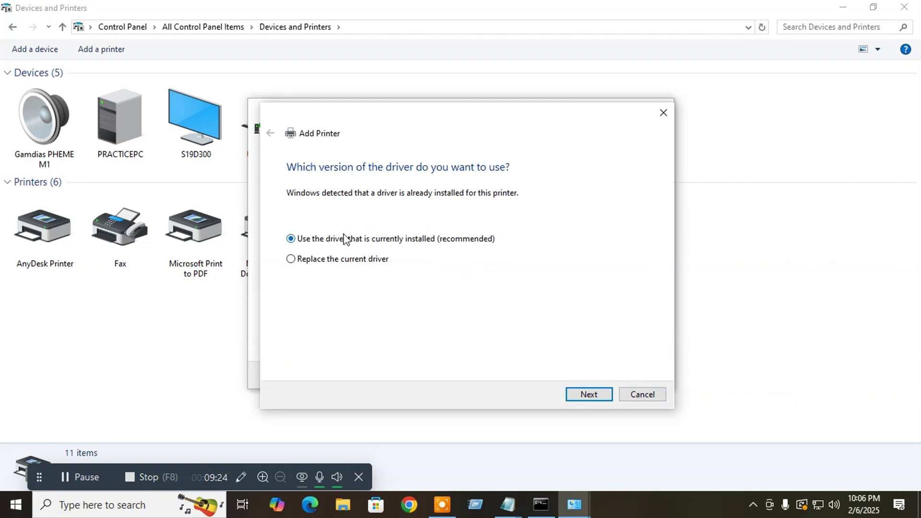
left_click(320, 261)
left_click(324, 240)
left_click(590, 395)
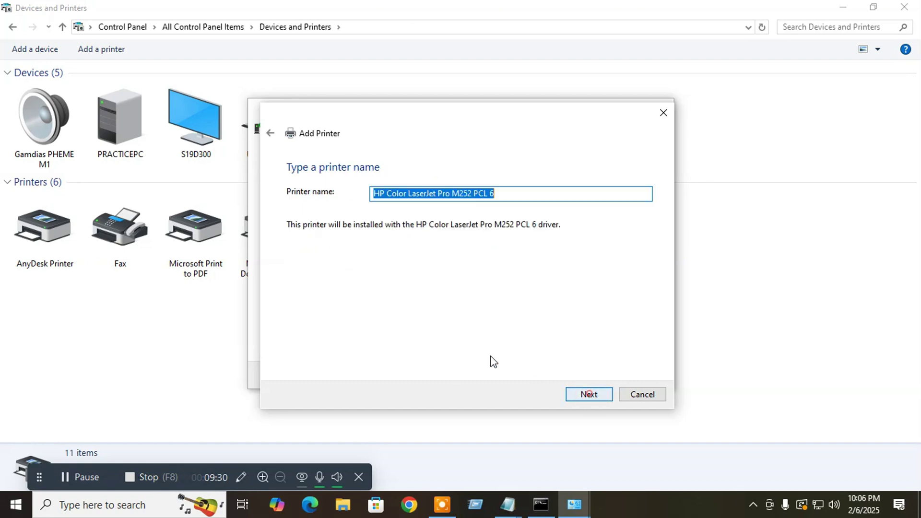
- Keep the printer name HP Color LaserJet Pro M252 PCL 6, leave it unshared and finish without a test page
left_click(547, 187)
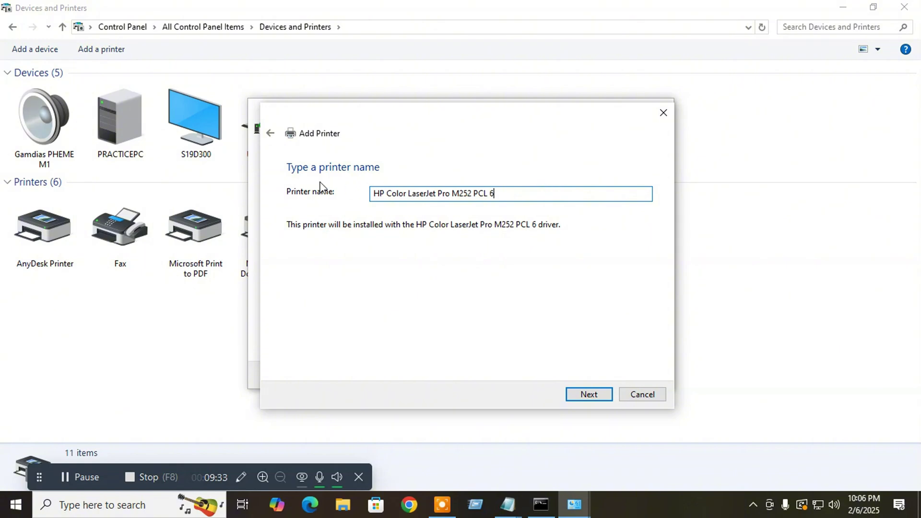
double_click(505, 195)
left_click(506, 195)
left_click(593, 394)
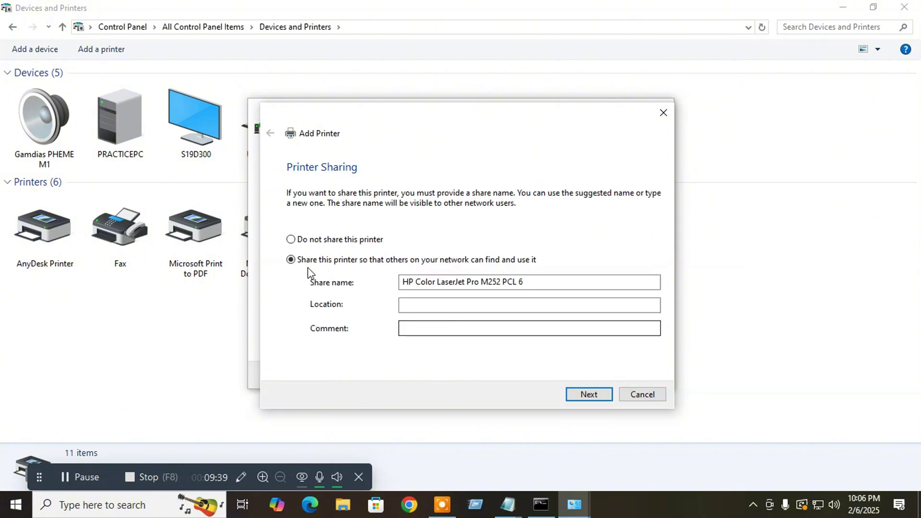
left_click(328, 239)
left_click(590, 394)
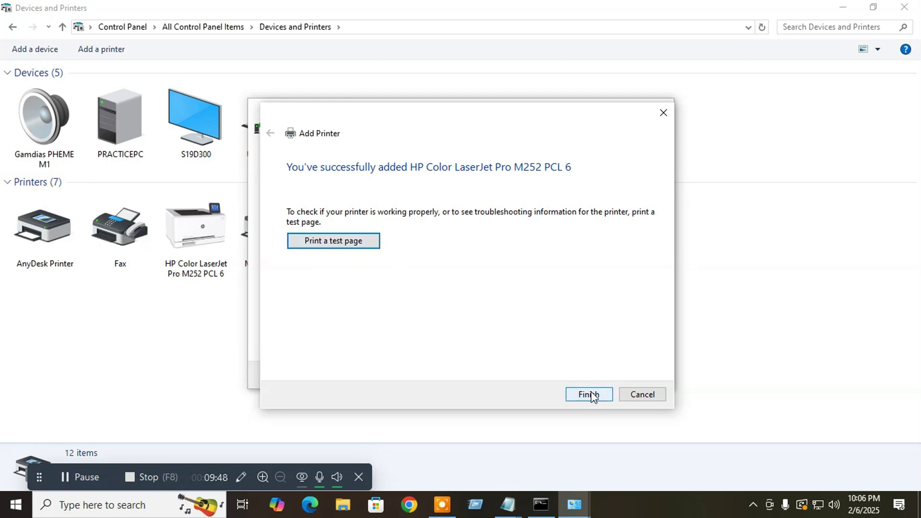
left_click(585, 397)
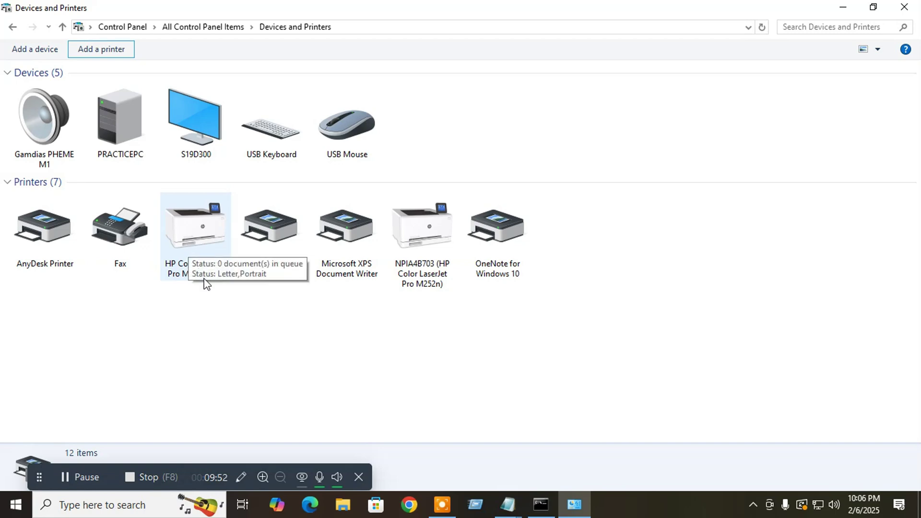
- Remove the HP Color LaserJet Pro M252 PCL 6 printer from Devices and Printers
right_click(197, 232)
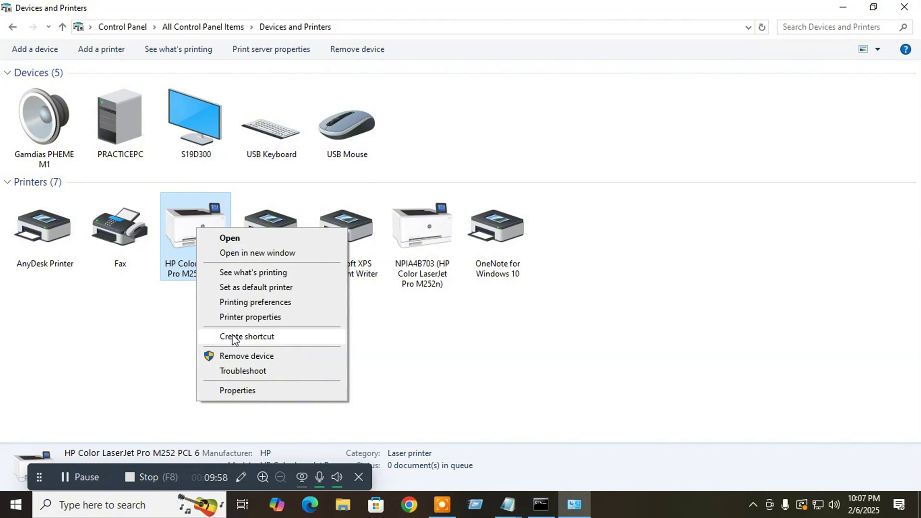
left_click(231, 355)
left_click(509, 257)
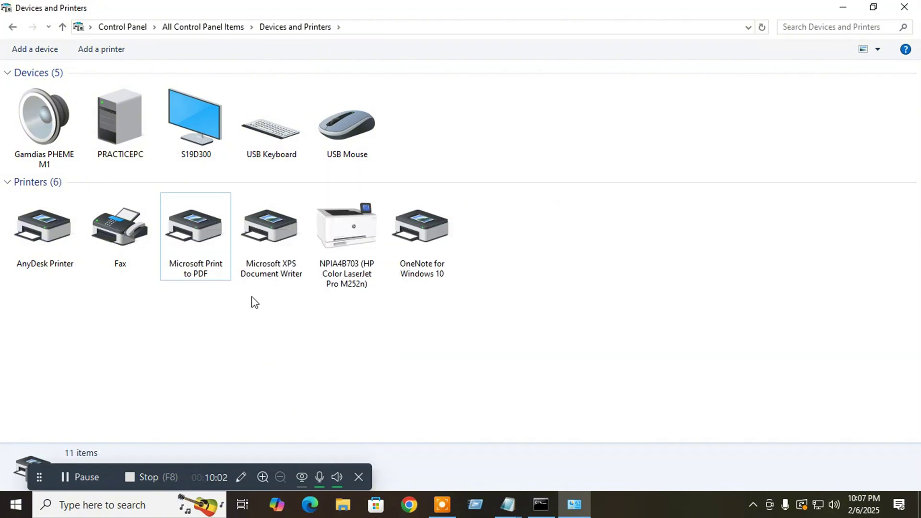
- Start adding an unlisted printer as a shared printer by name, with the path \\192.168.74.251\MPSL COLOR PRINTER PM ROOM
left_click(94, 49)
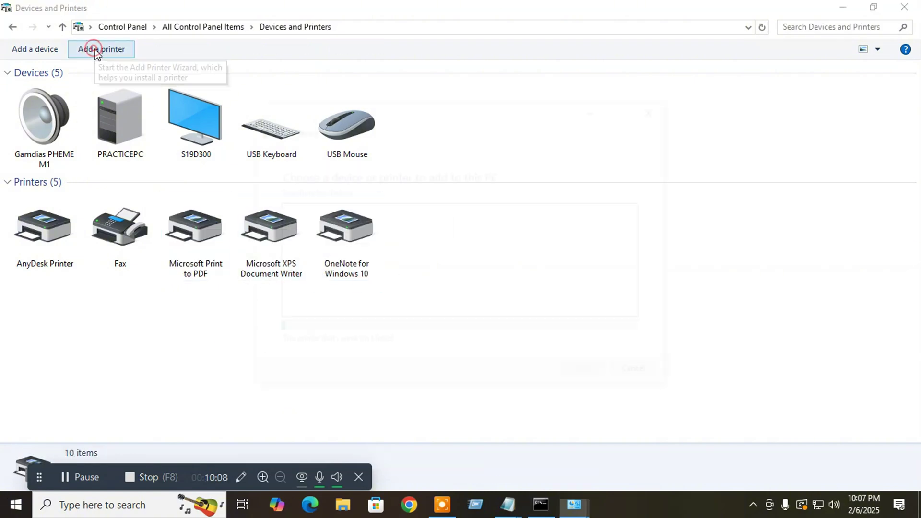
left_click(323, 343)
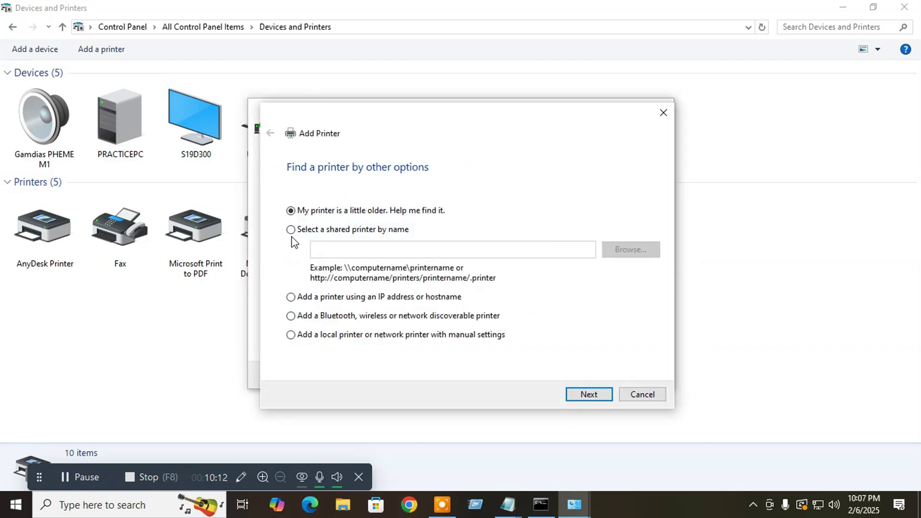
left_click(290, 229)
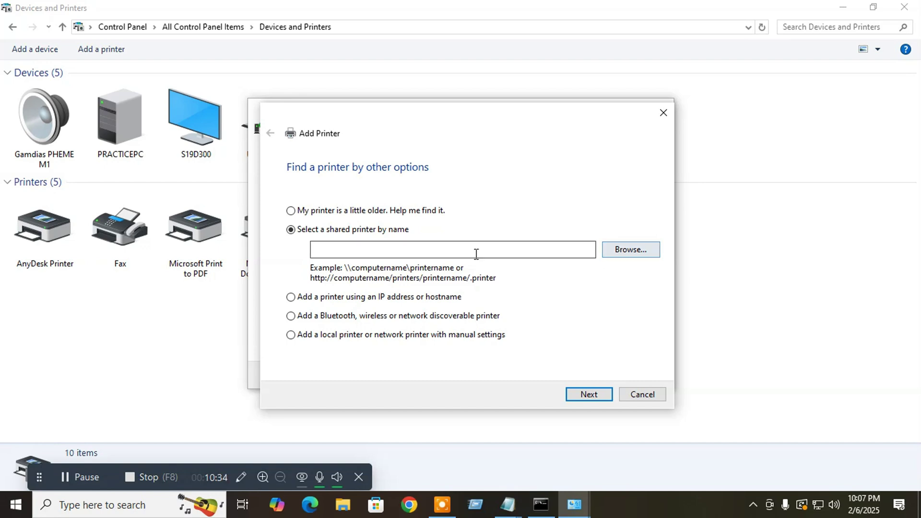
left_click(342, 252)
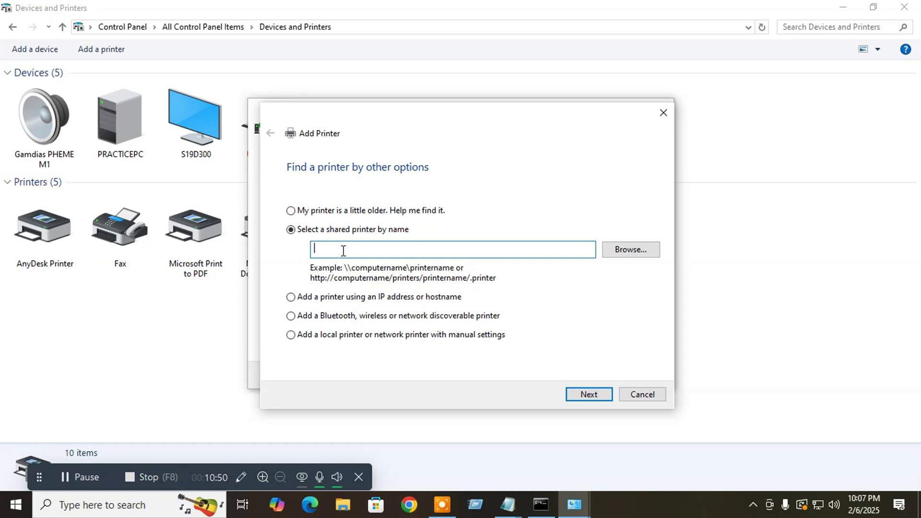
type("\\\\192.168.74.251\\")
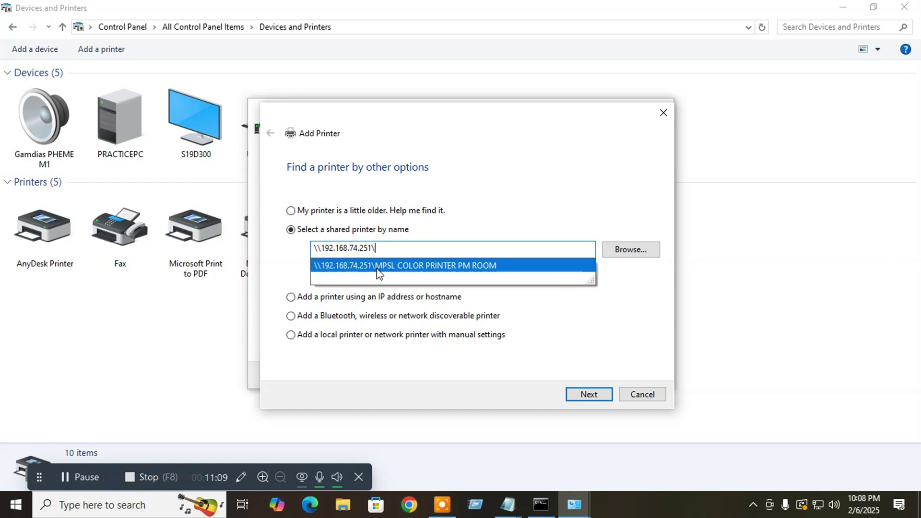
left_click(381, 267)
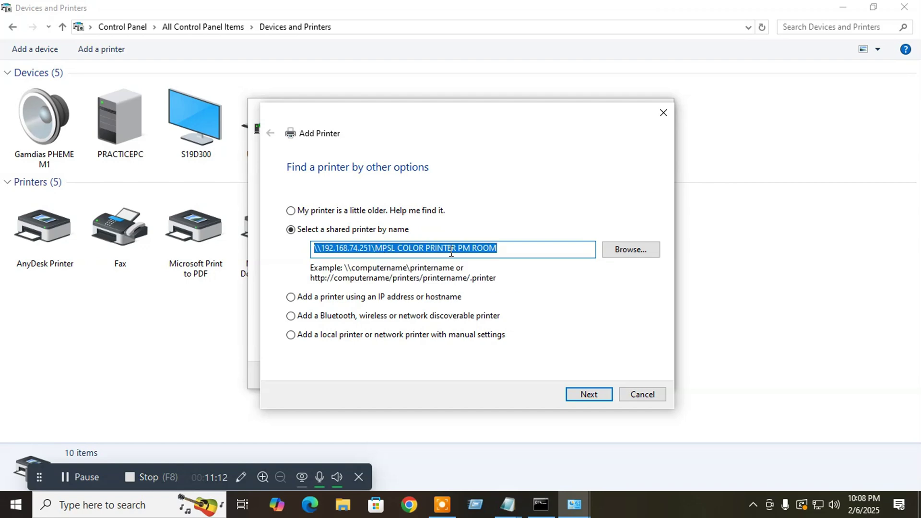
- Examine the IP address and share name parts of the shared printer path
left_click(510, 244)
left_click_drag(317, 250, 456, 250)
left_click(515, 249)
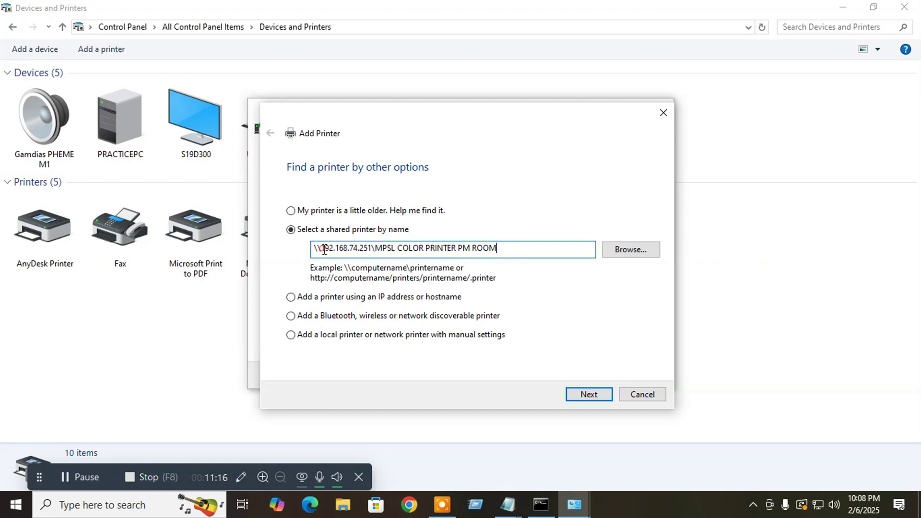
left_click_drag(325, 249, 368, 247)
left_click(375, 248)
left_click_drag(511, 249, 377, 248)
left_click(503, 248)
- Browse the network to the laptop sharing "mpsl color printer pm room", select that printer and try to connect to it
left_click(638, 250)
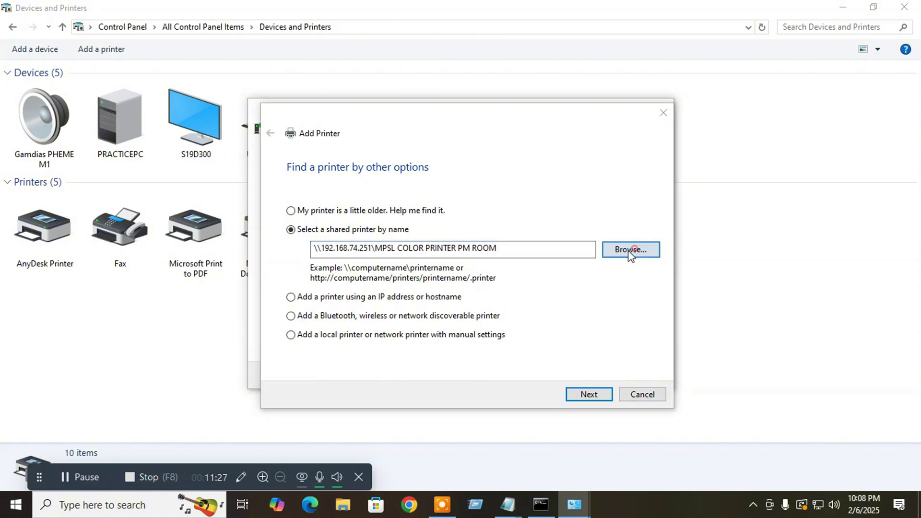
mouse_move(290, 311)
left_mouse_down()
mouse_move(298, 209)
mouse_move(303, 312)
left_mouse_up()
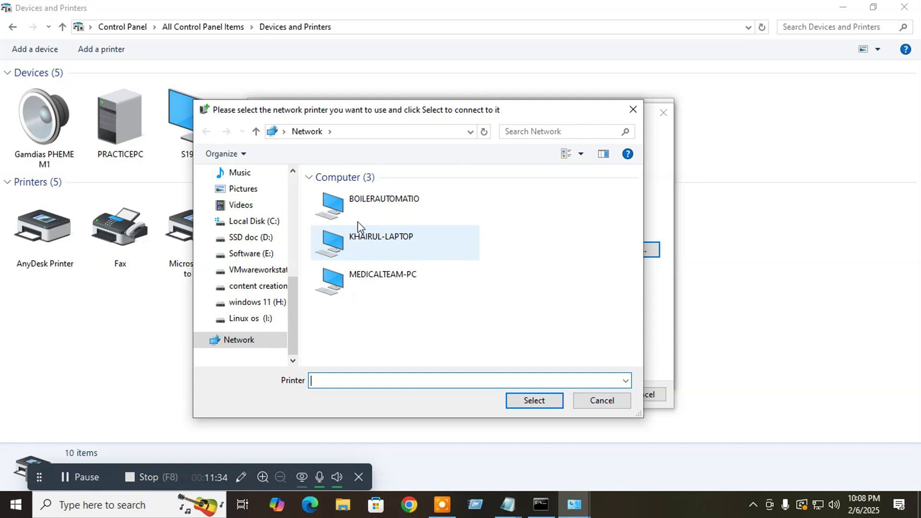
double_click(402, 240)
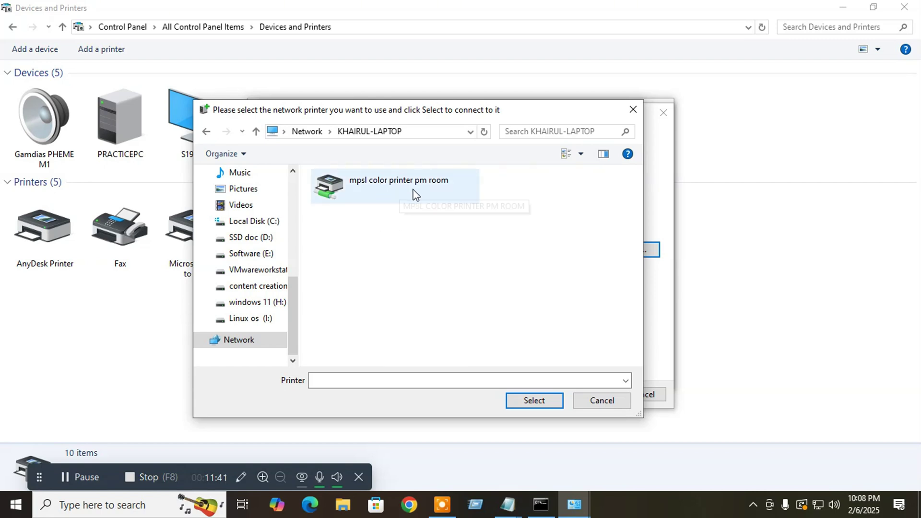
left_click(387, 186)
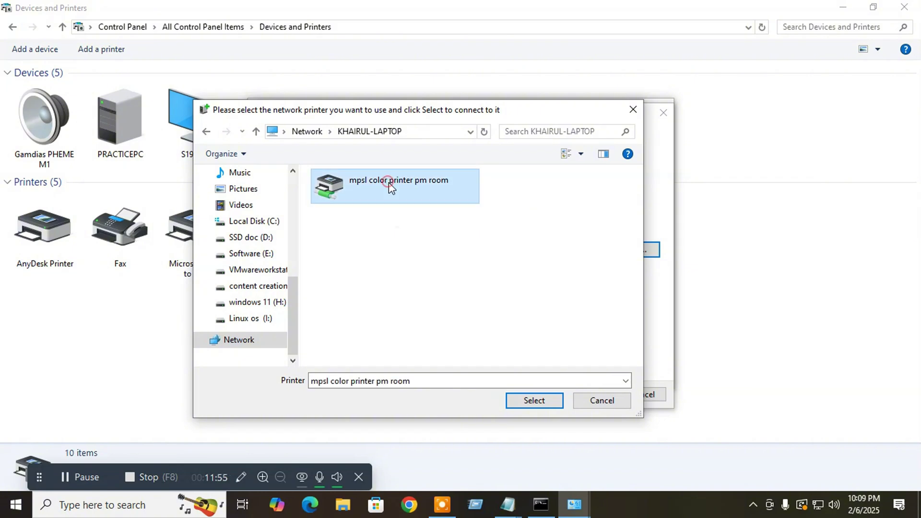
left_click(533, 401)
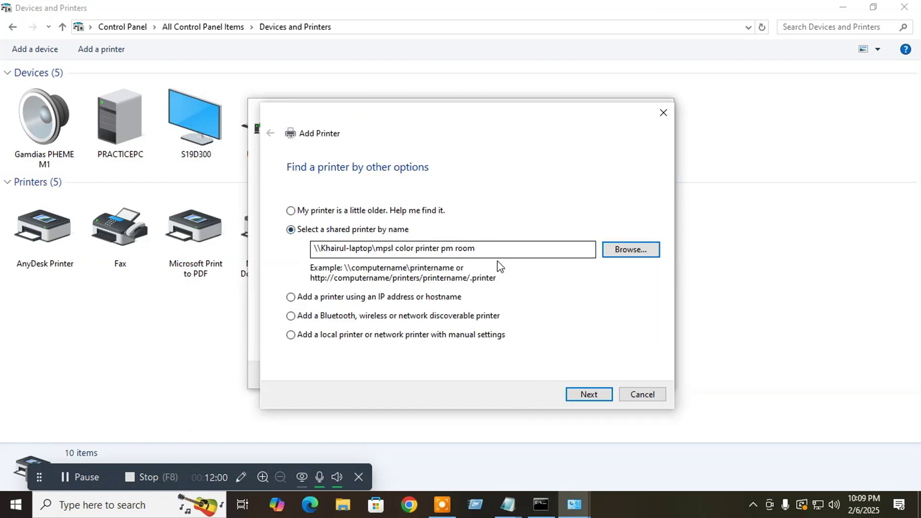
left_click(589, 395)
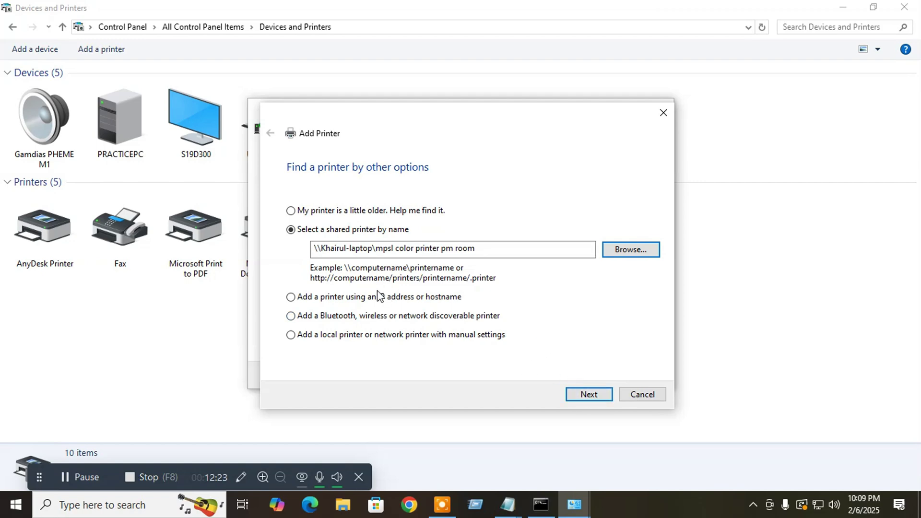
- Add a printer by IP address as an IPP Device at 192.168.74.183, finish without a test page and refresh Devices and Printers
left_click(291, 297)
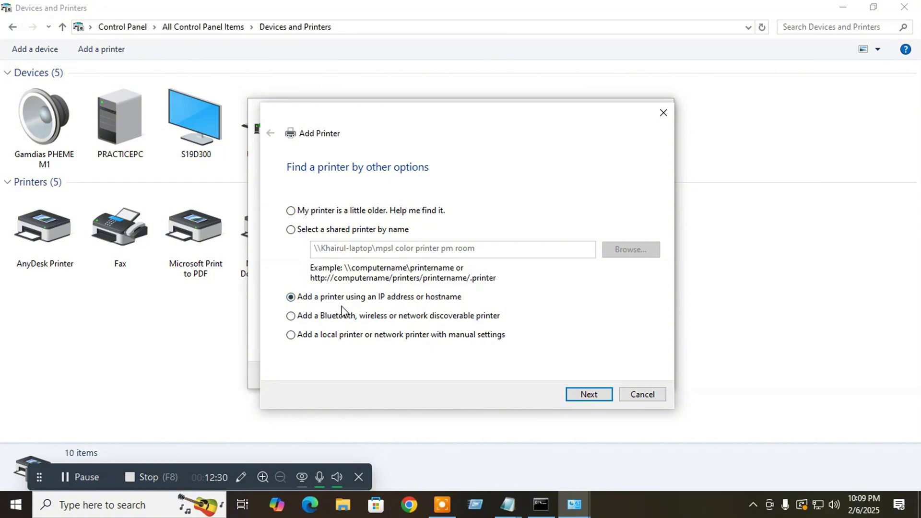
left_click(589, 394)
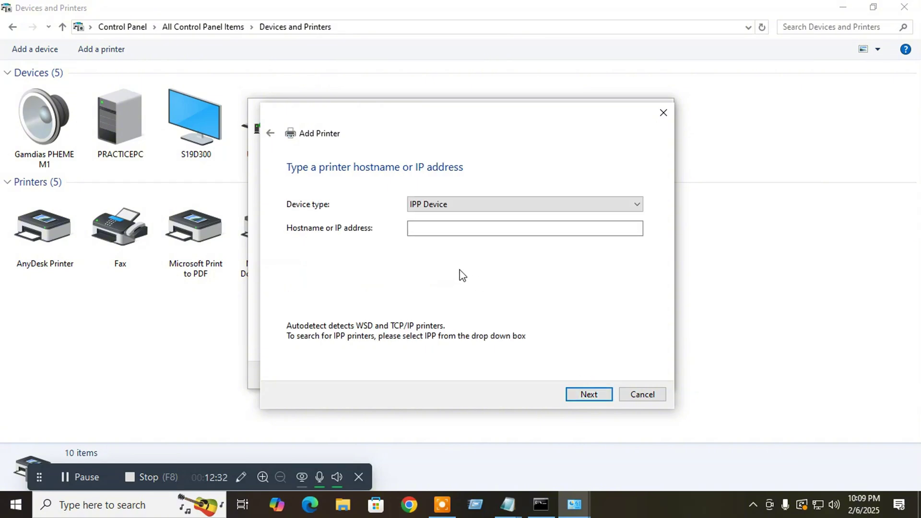
left_click(419, 229)
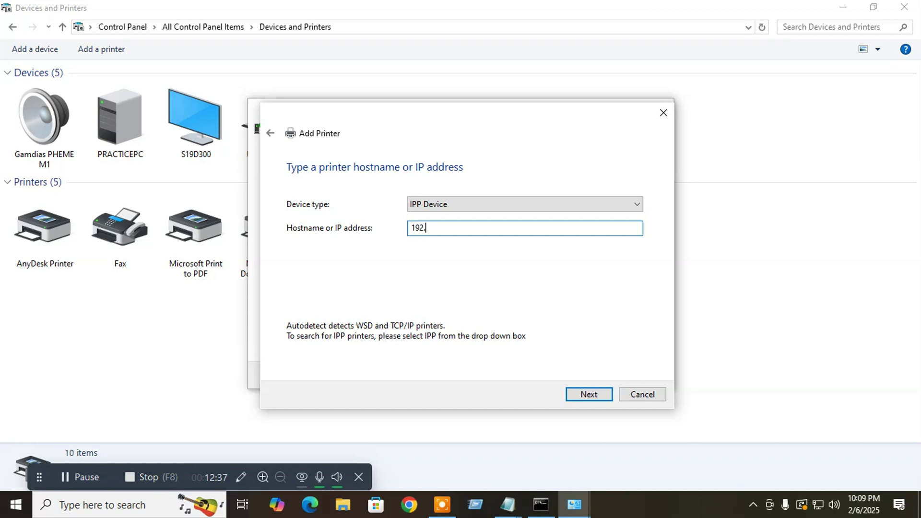
type("192.168.74.183")
left_click(597, 395)
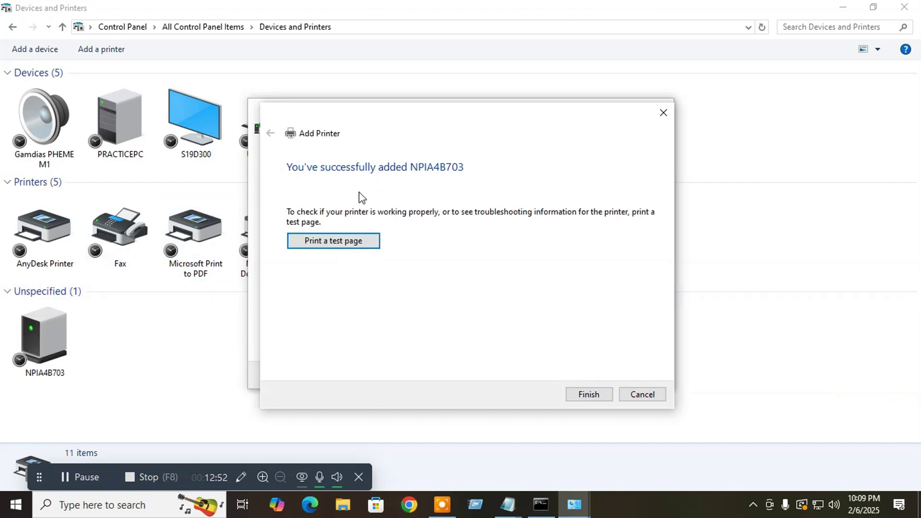
left_click(594, 394)
right_click(300, 353)
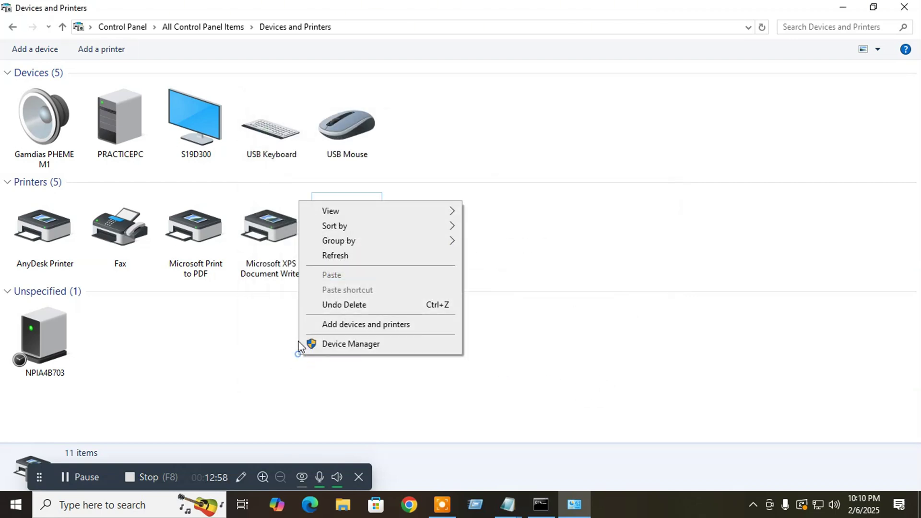
left_click(334, 255)
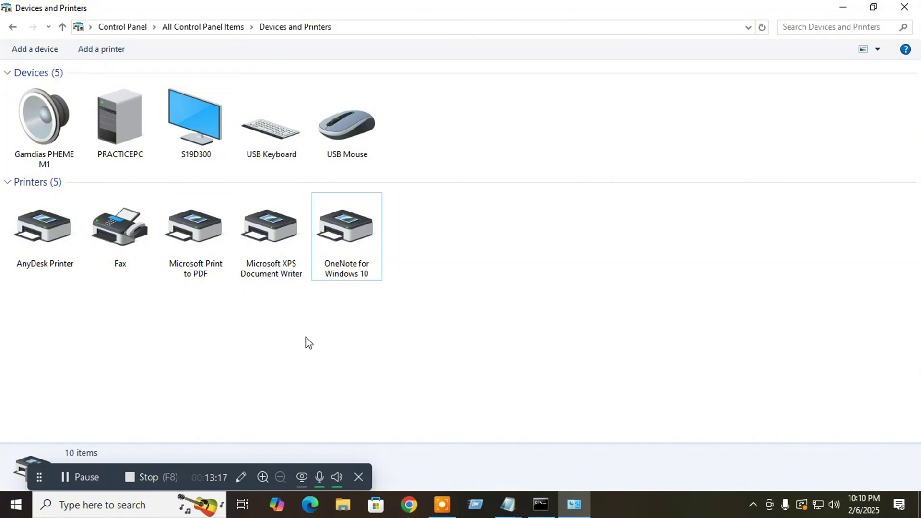
- Start adding an unlisted printer with manual settings on the existing port LPT3: (Printer Port), and minimize Devices and Printers
left_click(102, 50)
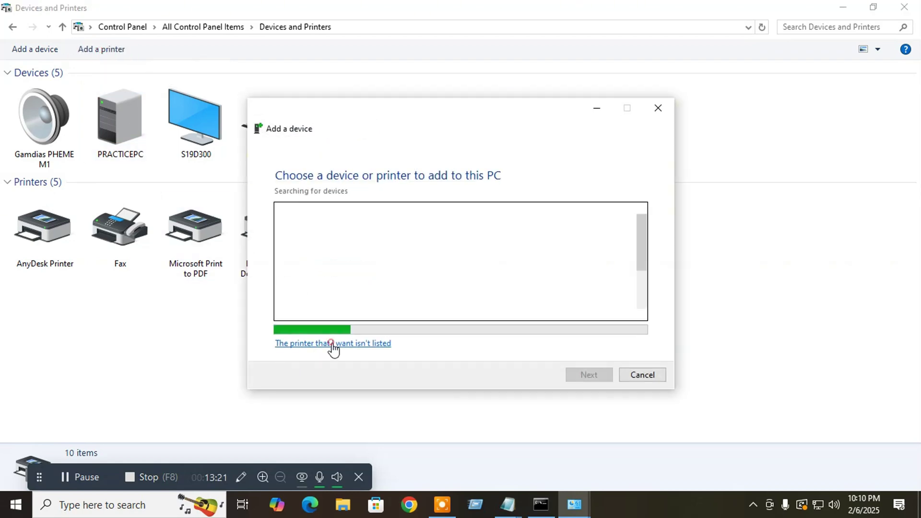
left_click(332, 344)
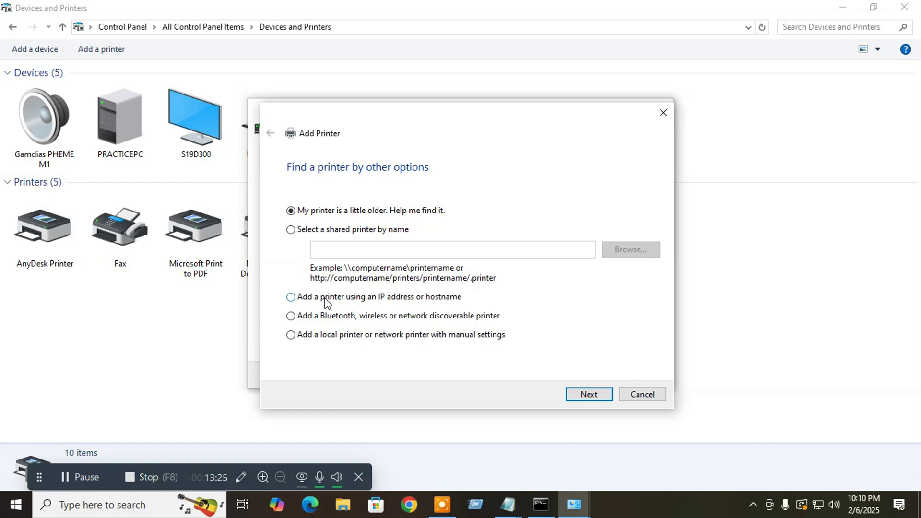
left_click(295, 317)
left_click(291, 335)
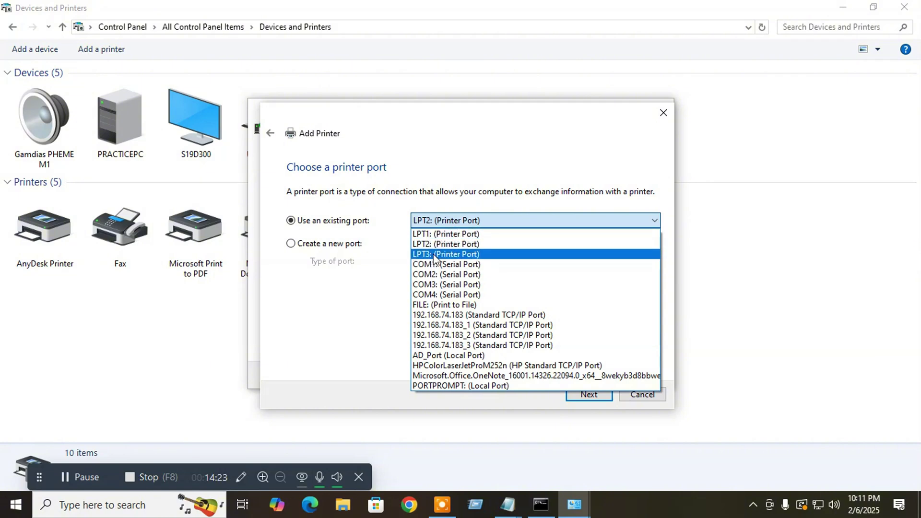
left_click(433, 254)
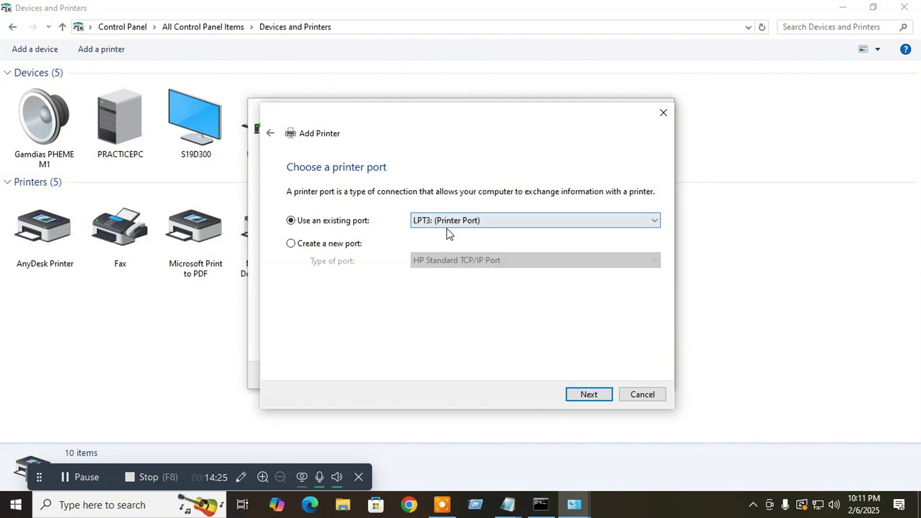
left_click(841, 7)
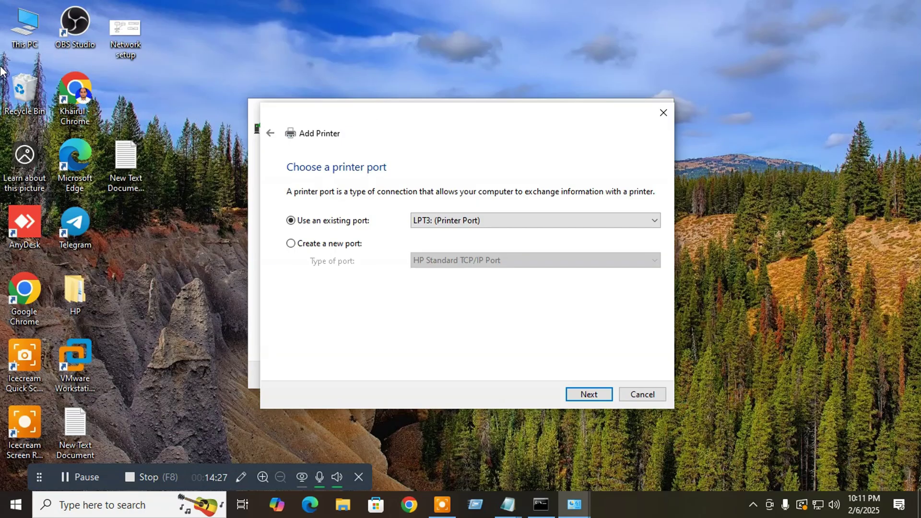
- Examine the COM and LPT ports listed in Device Manager within Computer Management, and close the window
right_click(24, 22)
left_click(70, 58)
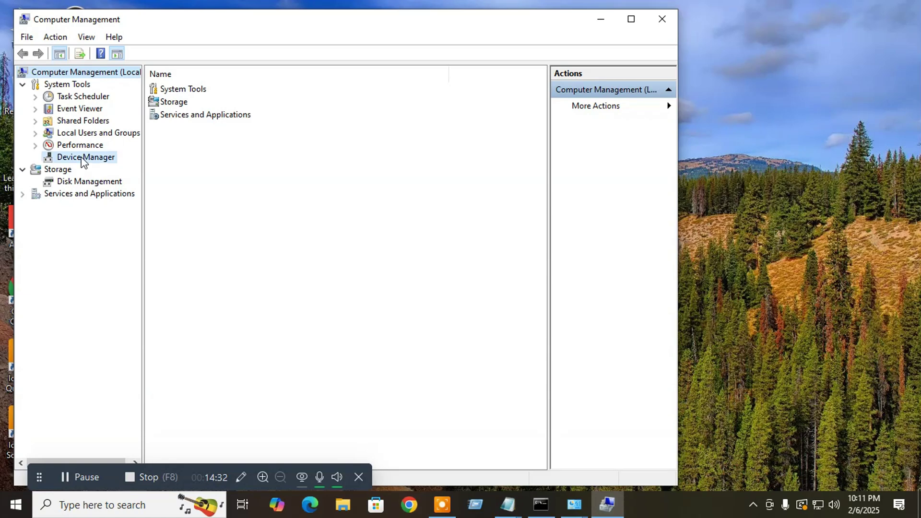
left_click(84, 158)
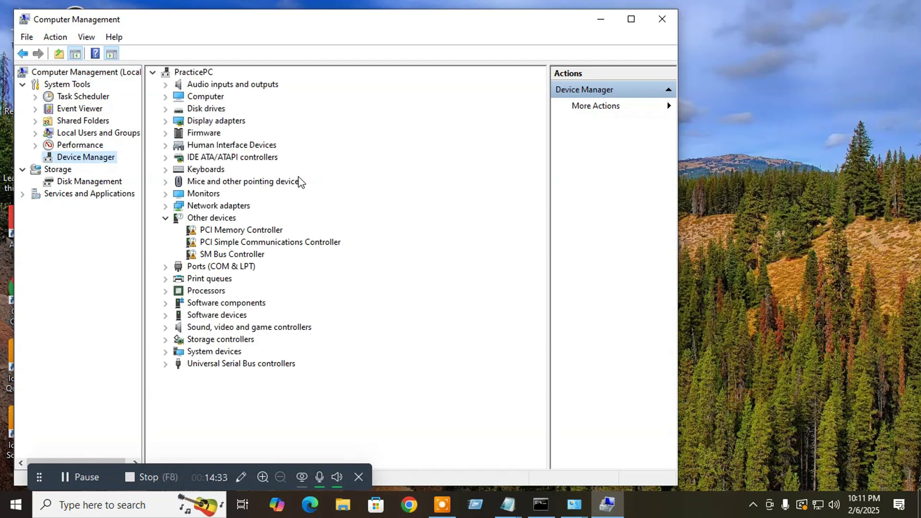
left_click(166, 266)
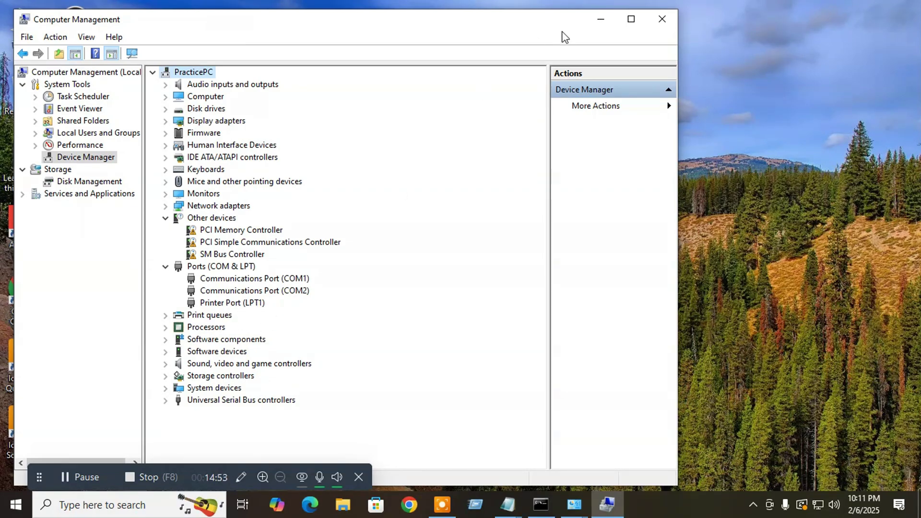
left_click(662, 19)
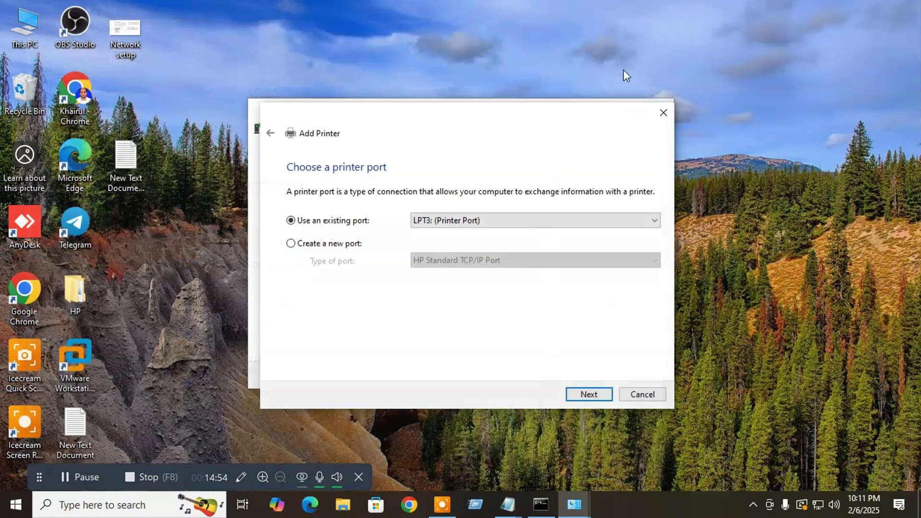
- Set the new printer's existing port to 192.168.74.183 (Standard TCP/IP Port) and continue to the driver selection
left_click(538, 219)
left_click(537, 218)
left_click(518, 219)
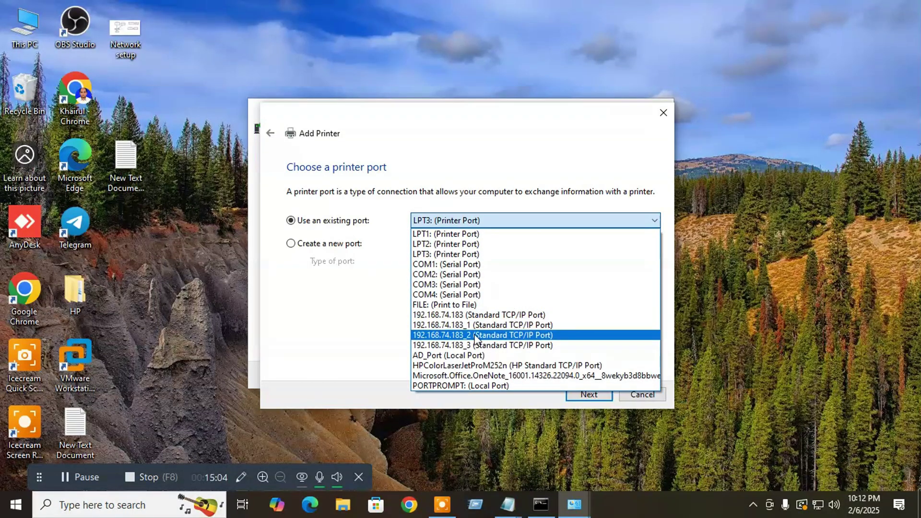
left_click(498, 314)
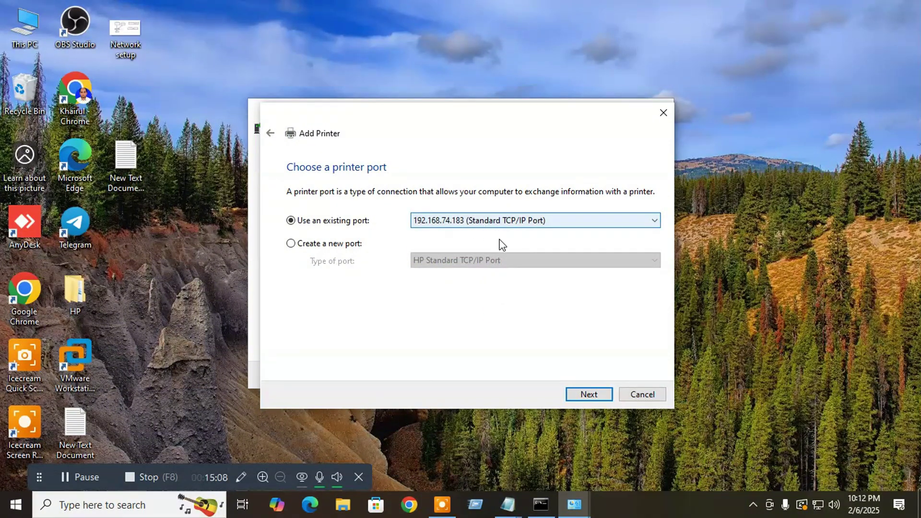
left_click(589, 395)
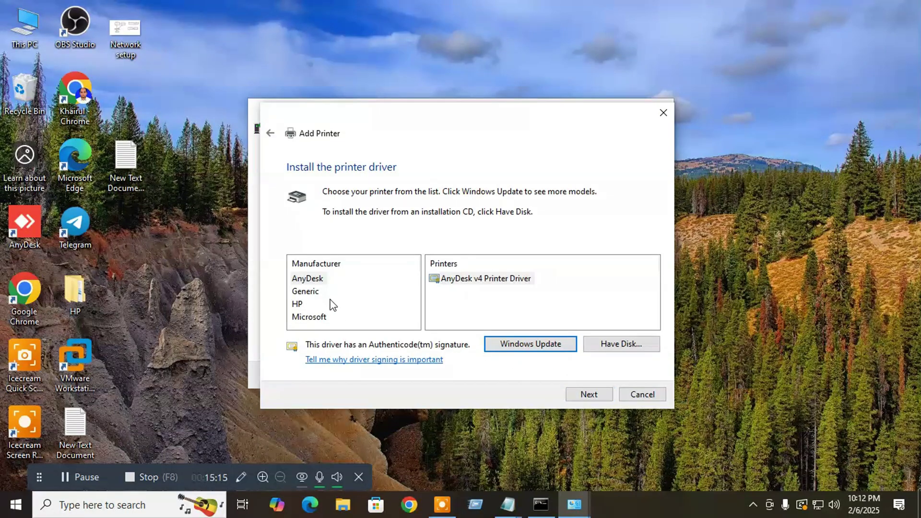
- Choose the HP driver HP Color LaserJet Pro M252 PCL-6 and keep using the currently installed driver version
left_click(298, 304)
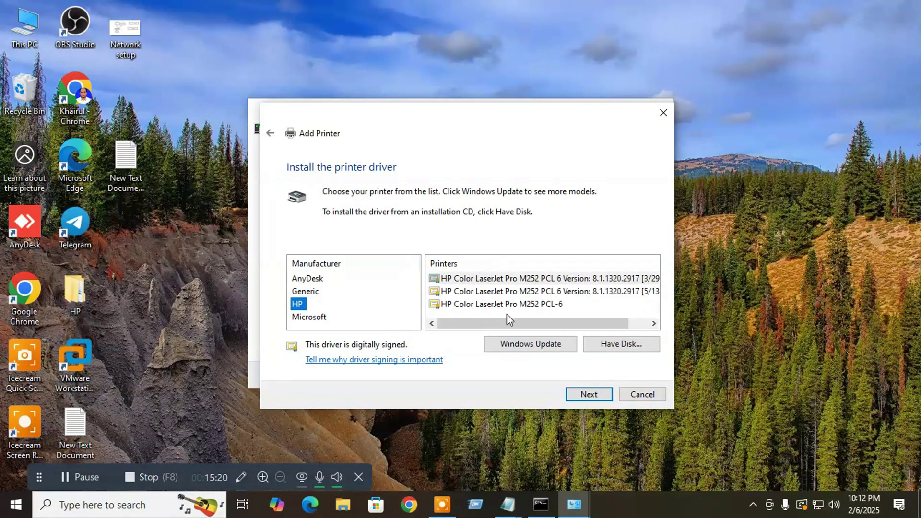
left_click(492, 306)
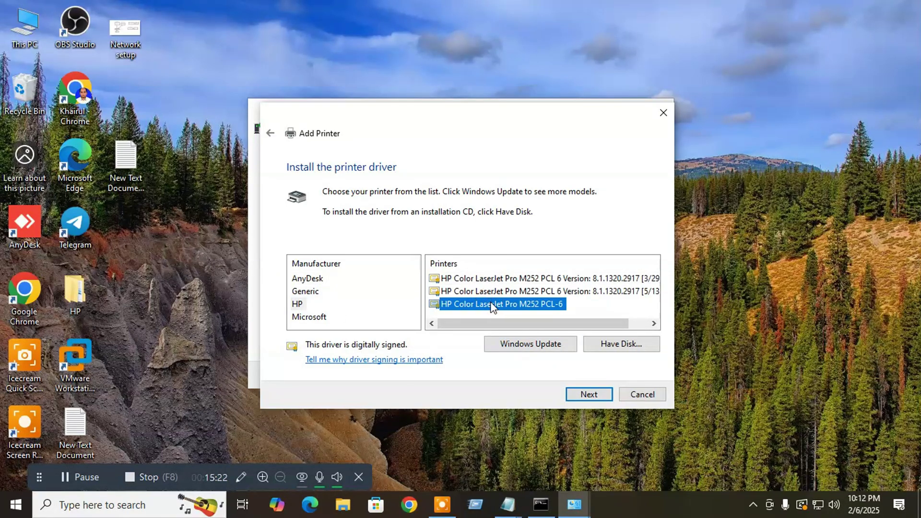
left_click(590, 396)
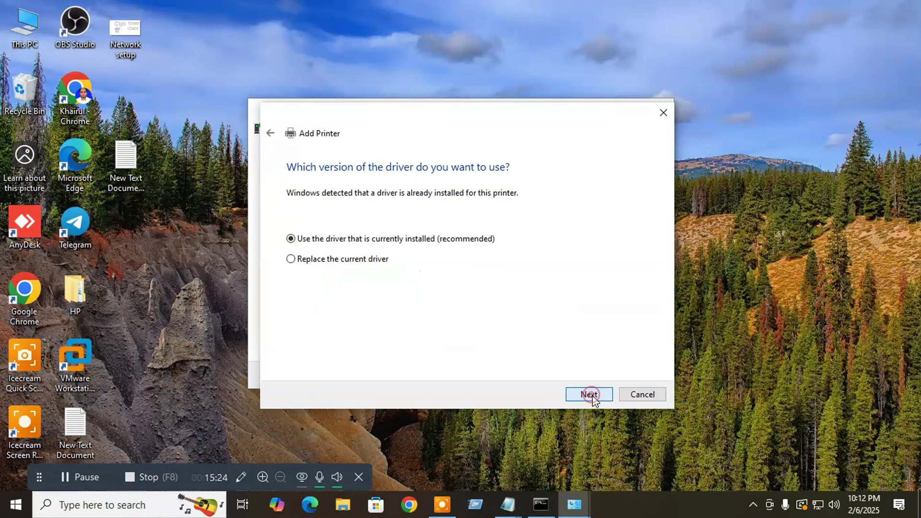
left_click(292, 261)
left_click(292, 240)
left_click(591, 395)
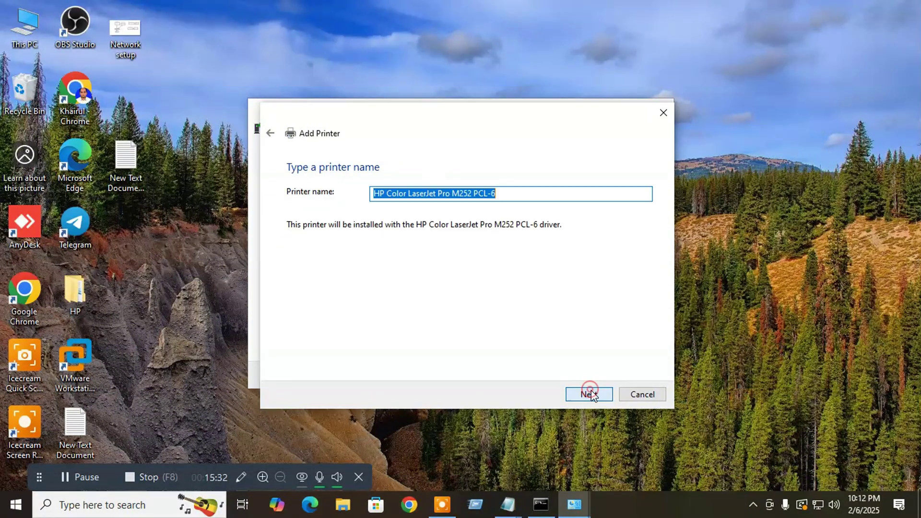
- Accept the suggested printer name, share the printer as "HP Color LaserJet Pro M252 PCL-6" and finish without a test page
left_click(528, 195)
double_click(537, 195)
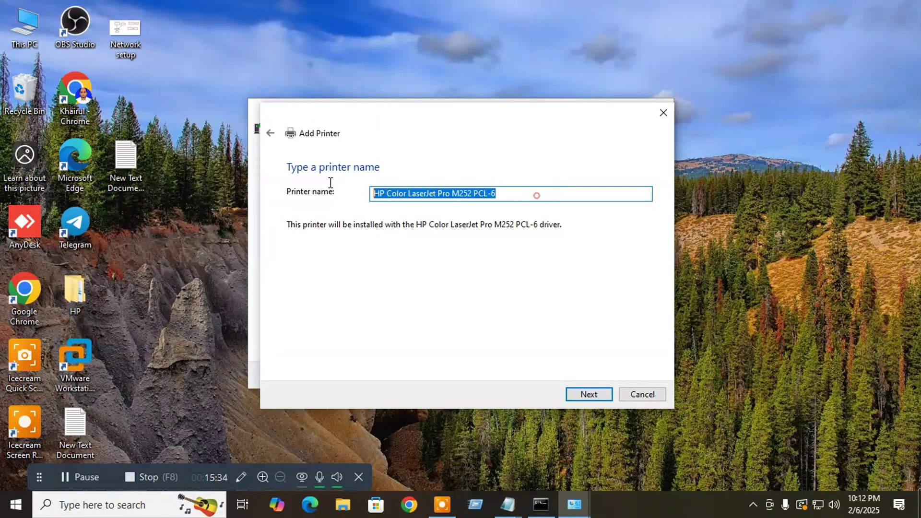
left_click(590, 395)
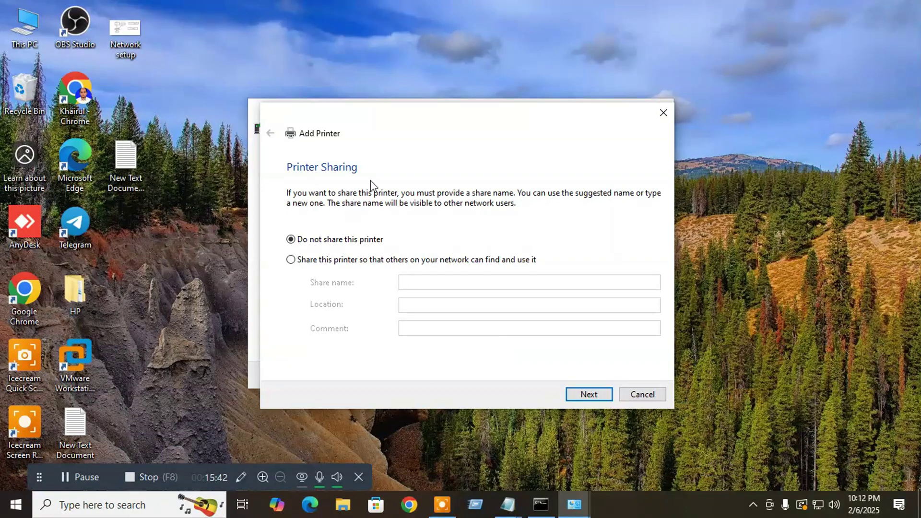
left_click(291, 260)
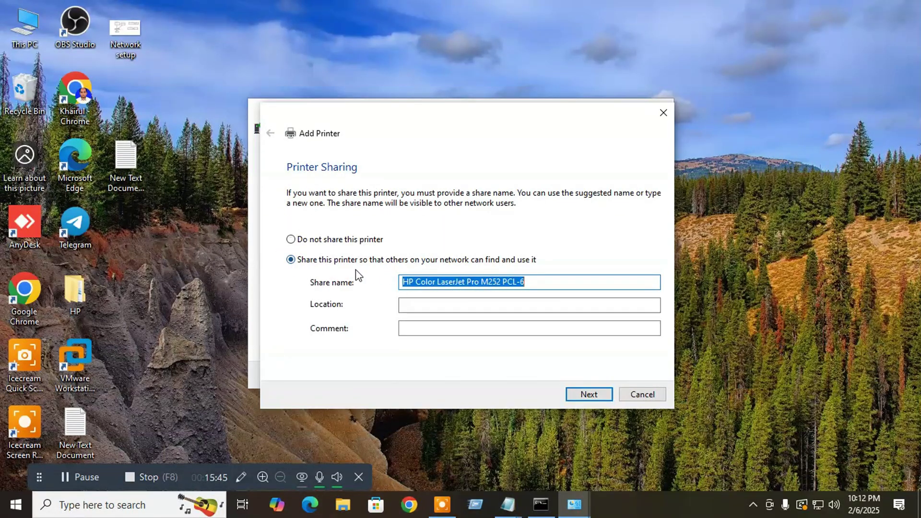
left_click(552, 283)
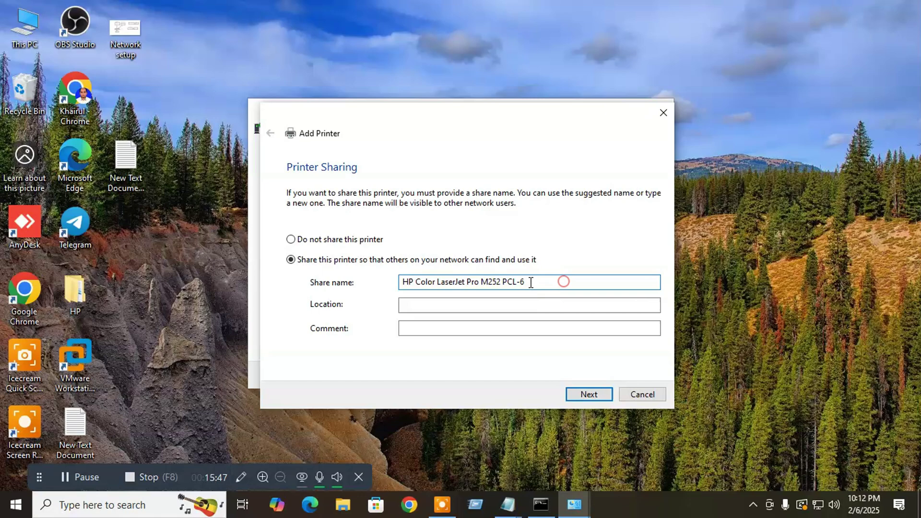
left_click(429, 306)
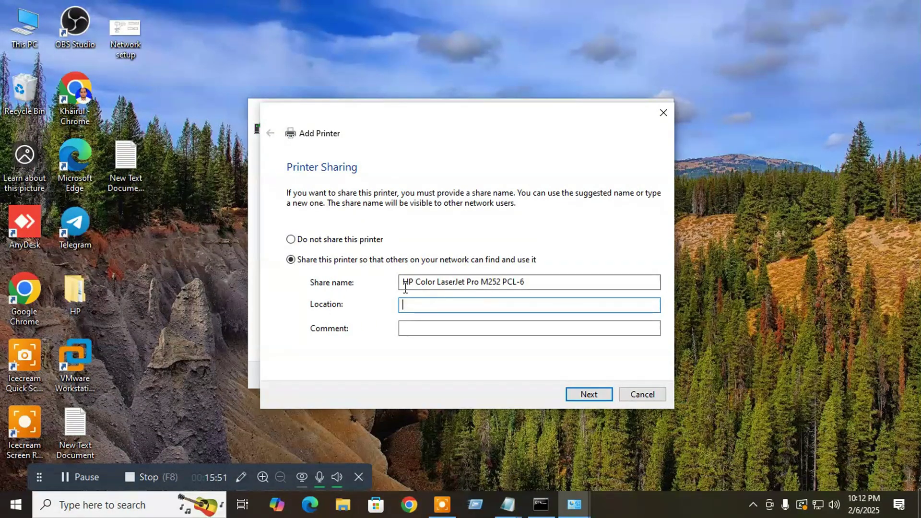
left_click(589, 395)
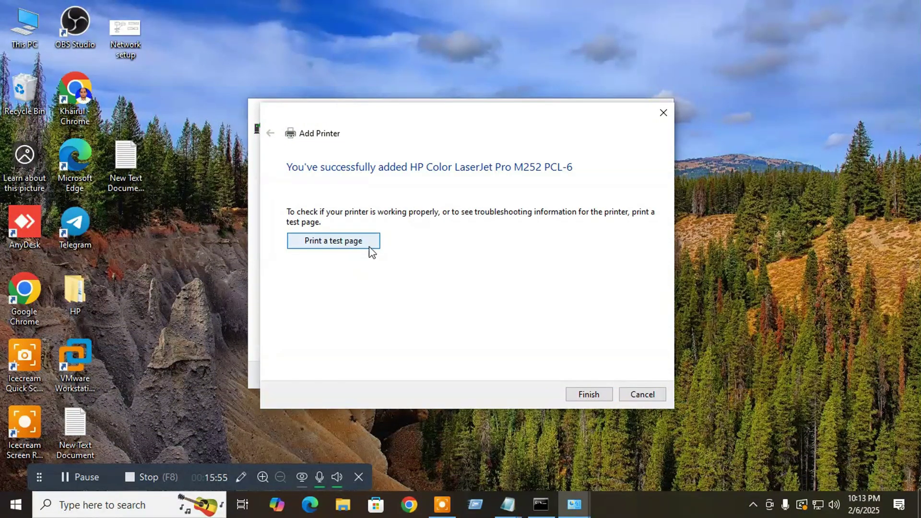
left_click(593, 394)
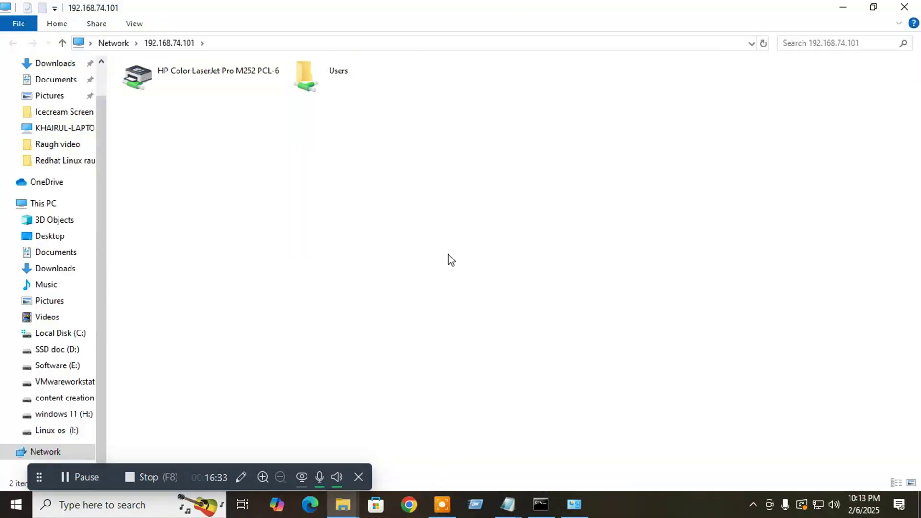
- View the shares at \\192.168.74.101, browse the network to the laptop sharing "mpsl color printer pm room", and close the window
left_click(474, 504)
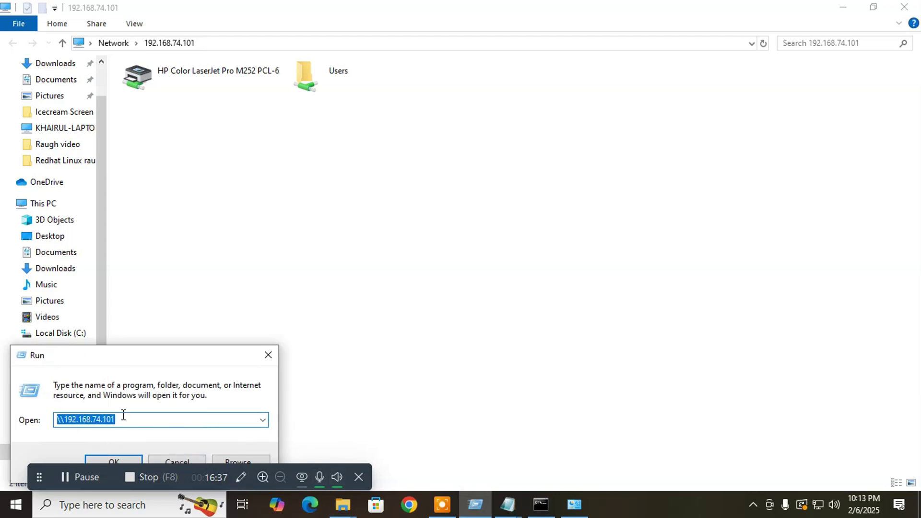
left_click(118, 462)
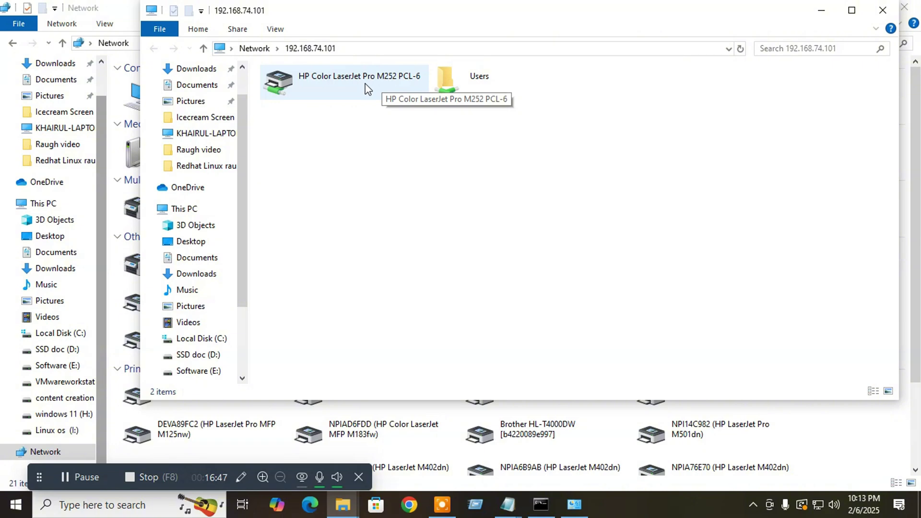
left_click(244, 242)
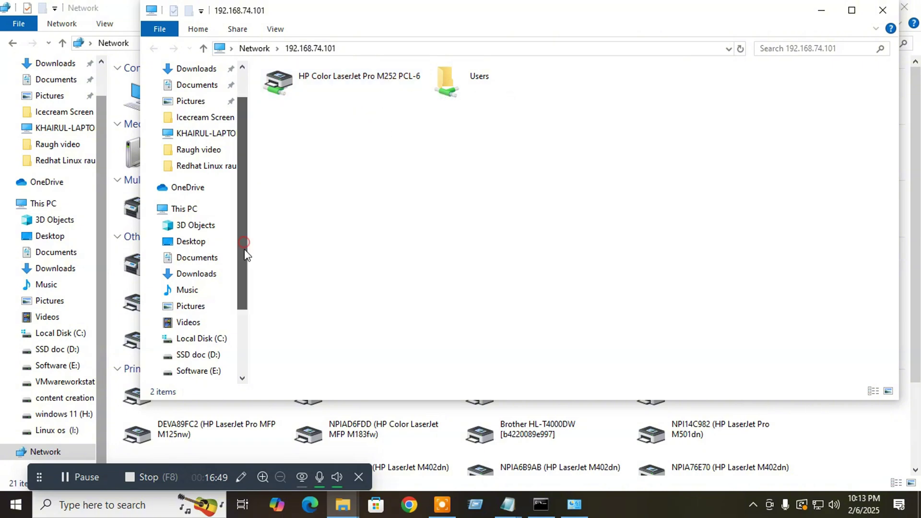
left_click_drag(244, 254, 243, 330)
left_click(190, 361)
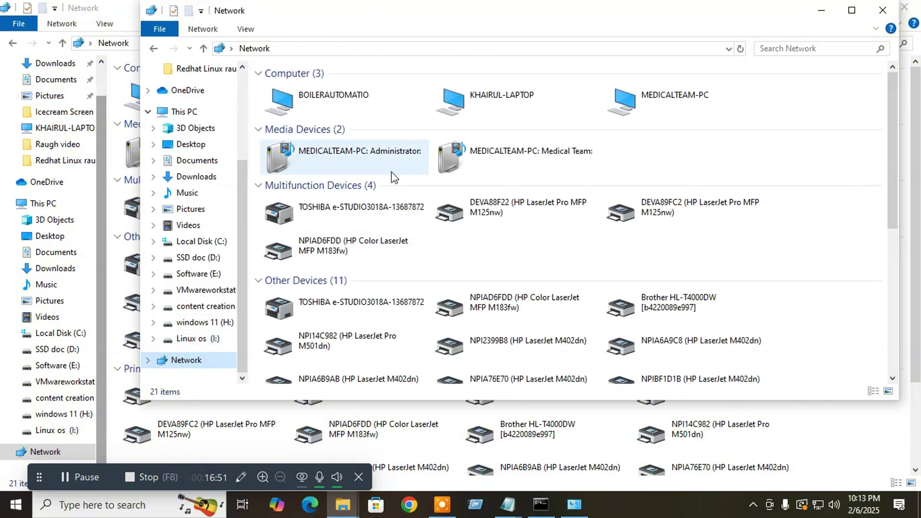
double_click(537, 102)
right_click(340, 81)
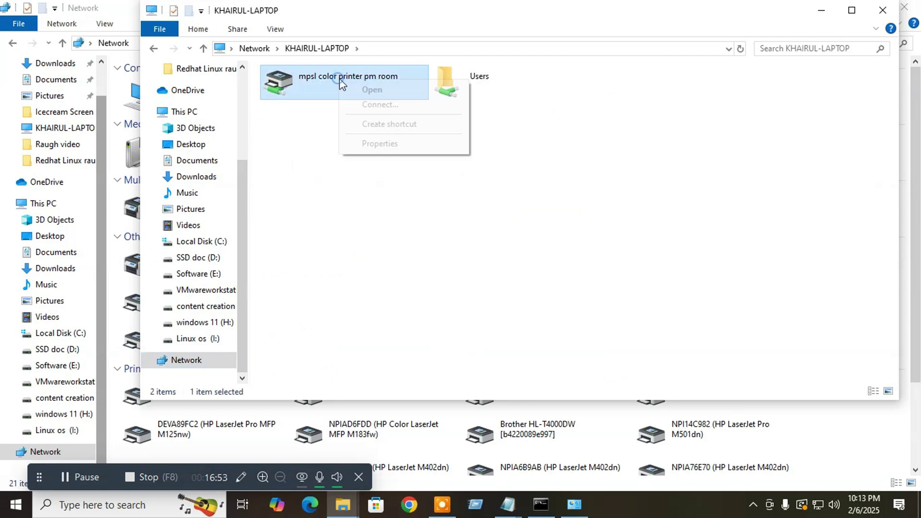
left_click(882, 9)
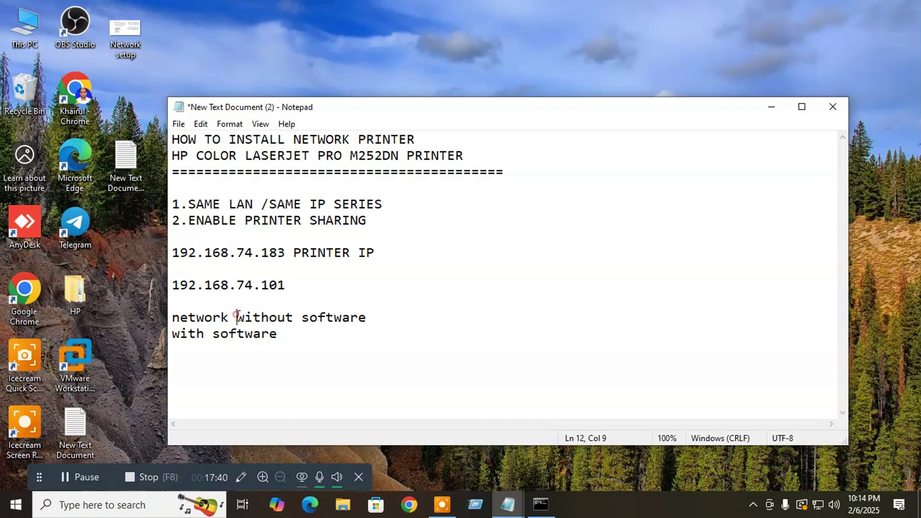
- Review the notes on the without-software and with-software installation methods and the printer model
left_click_drag(237, 317, 370, 317)
left_click(413, 322)
left_click_drag(285, 152, 453, 156)
left_click(416, 187)
left_click_drag(177, 341, 279, 336)
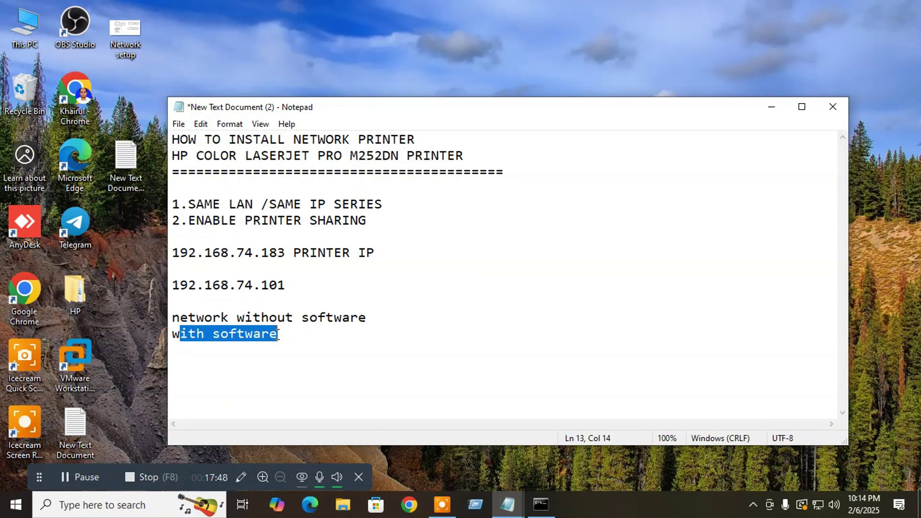
left_click(306, 337)
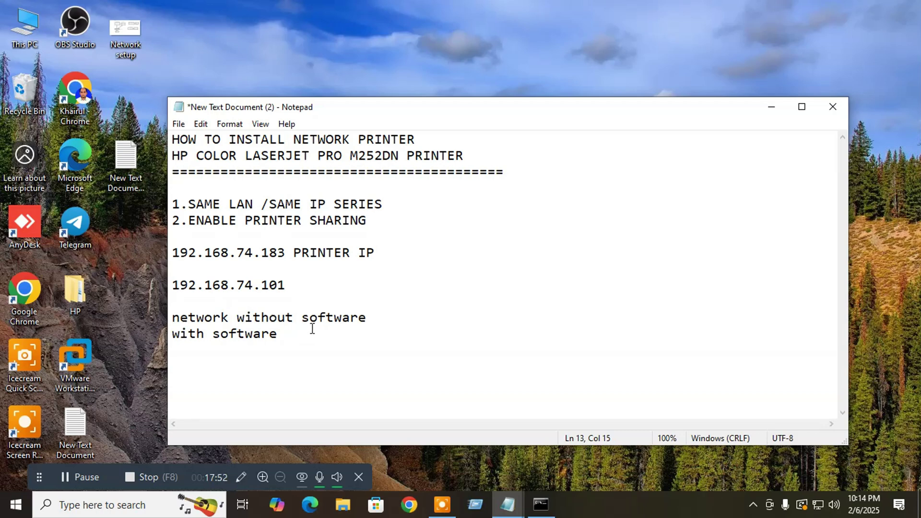
- Copy "HP COLOR LASERJET PRO M252DN PRINTER" from the notes and search the web for it in Chrome
left_click_drag(170, 159, 472, 155)
right_click(410, 160)
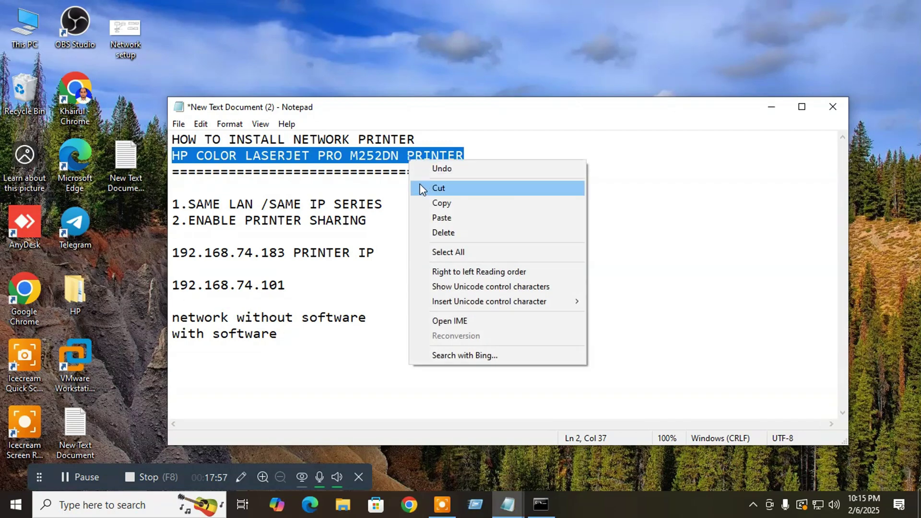
left_click(442, 202)
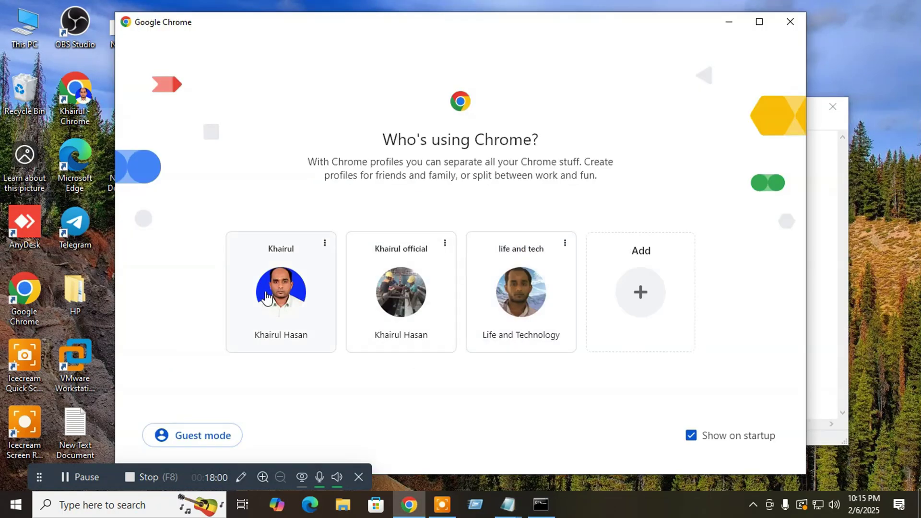
left_click(296, 283)
right_click(152, 44)
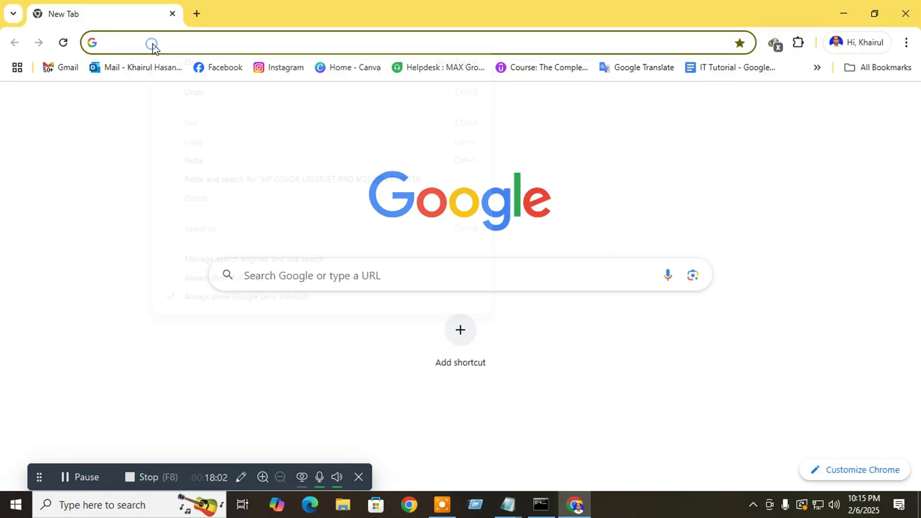
left_click(287, 179)
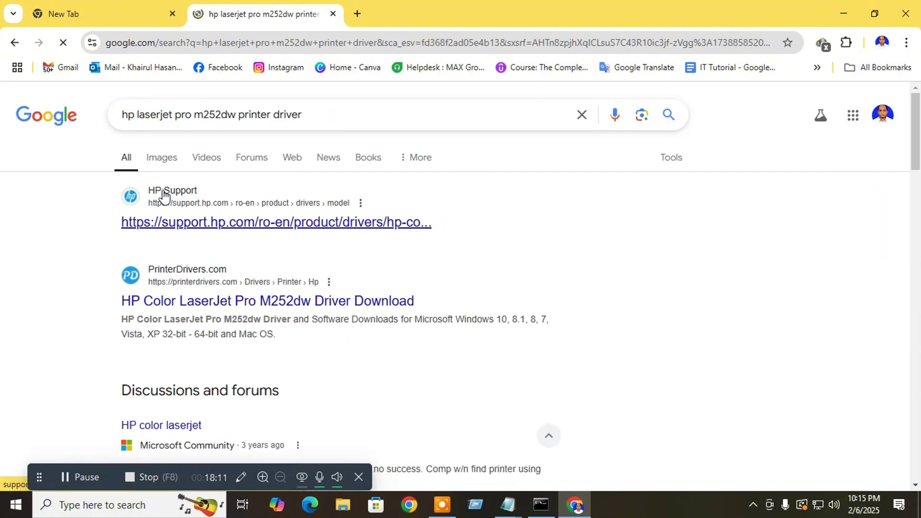
- Open the PrinterDrivers.com page "HP Color LaserJet Pro M252dw Driver Download" and examine its Windows driver files
left_click(232, 301)
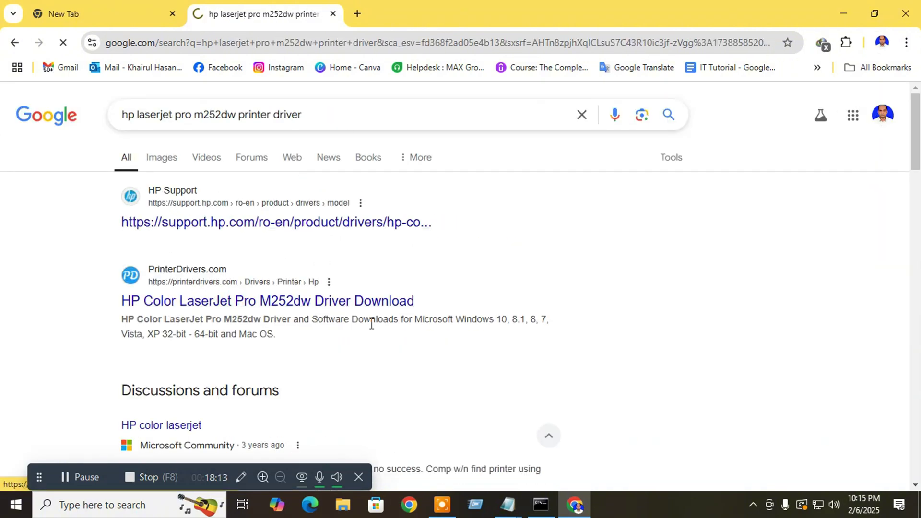
scroll(329, 314, "down", 2)
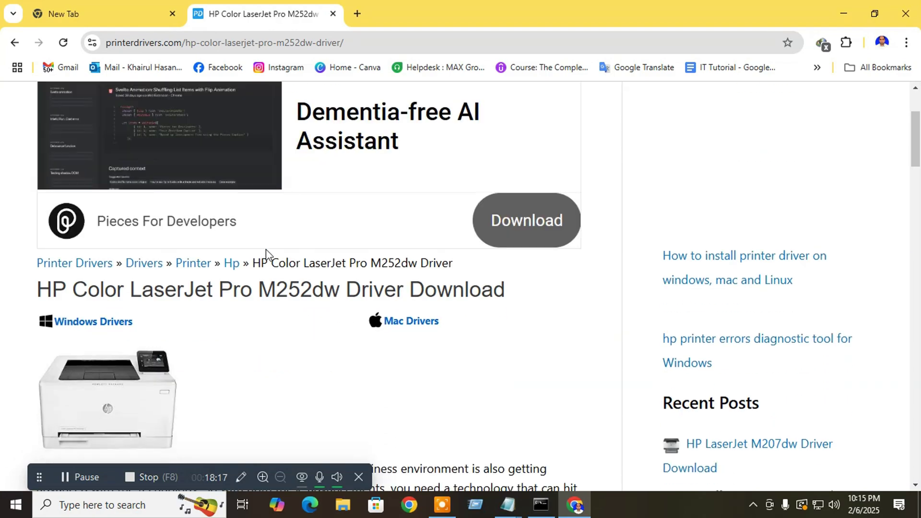
scroll(237, 250, "down", 10)
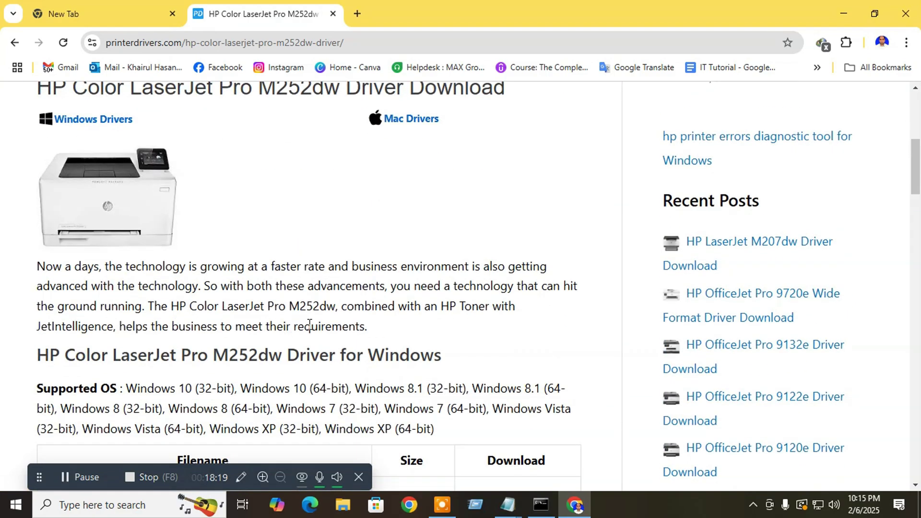
scroll(306, 294, "down", 1)
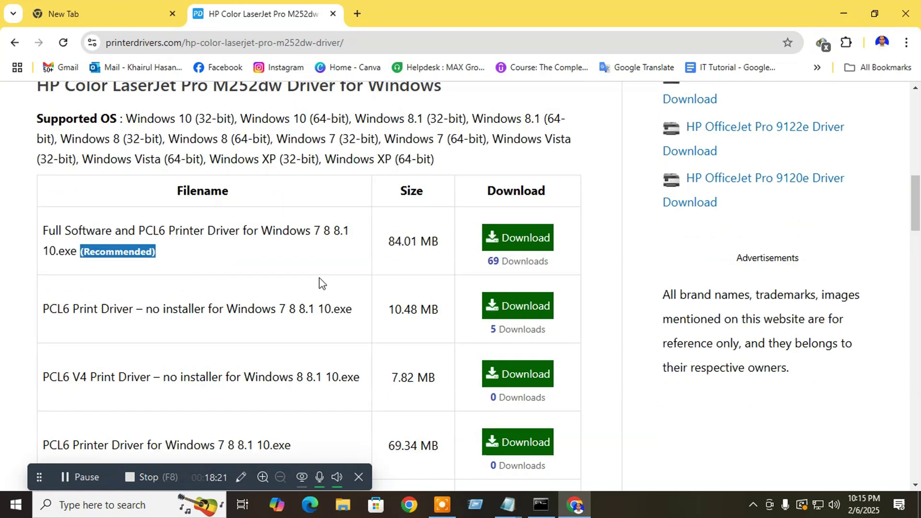
scroll(288, 256, "down", 1)
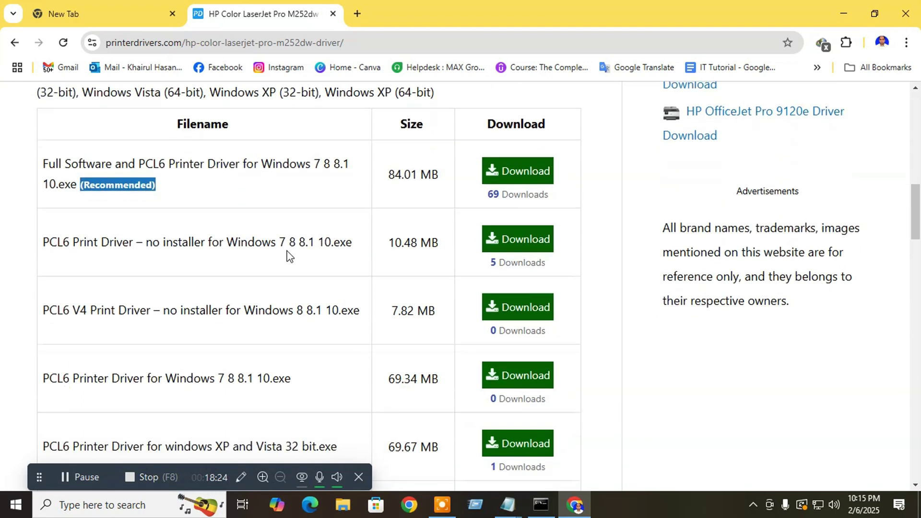
scroll(168, 259, "up", 1)
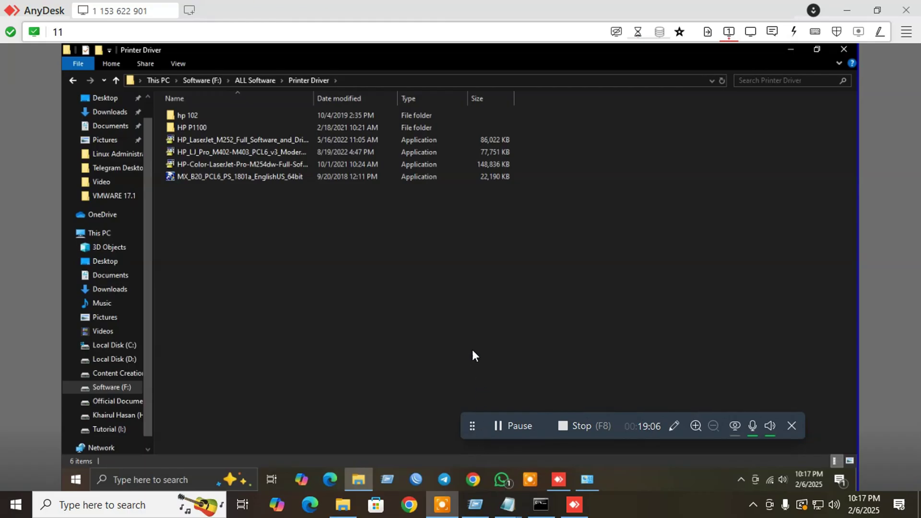
- In the AnyDesk remote session, launch HP_LaserJet_M252_Full_Software_and_Drivers_15311.exe from the Printer Driver folder and allow it to make changes
left_click(216, 139)
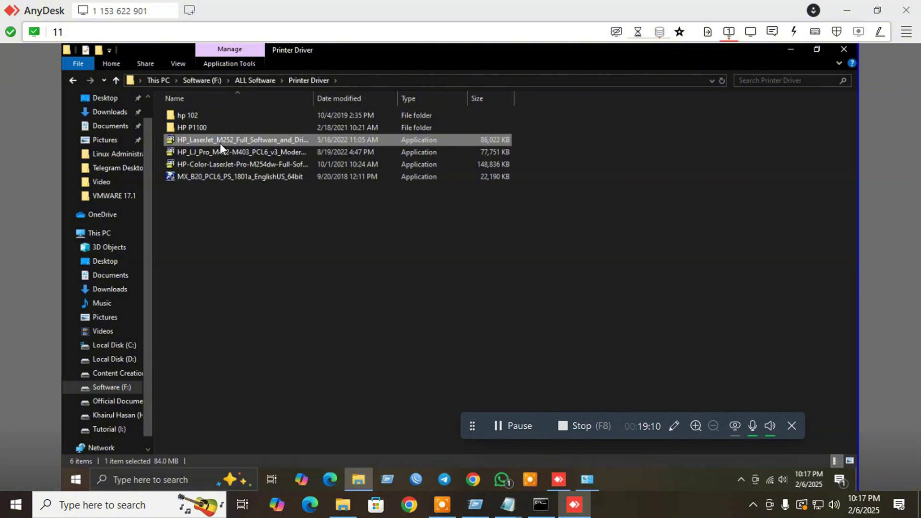
right_click(220, 143)
left_click(259, 146)
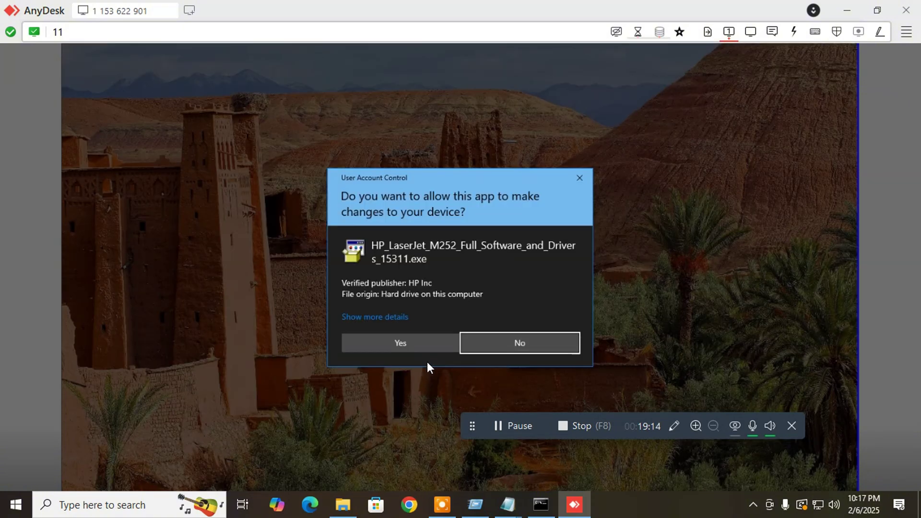
left_click(399, 342)
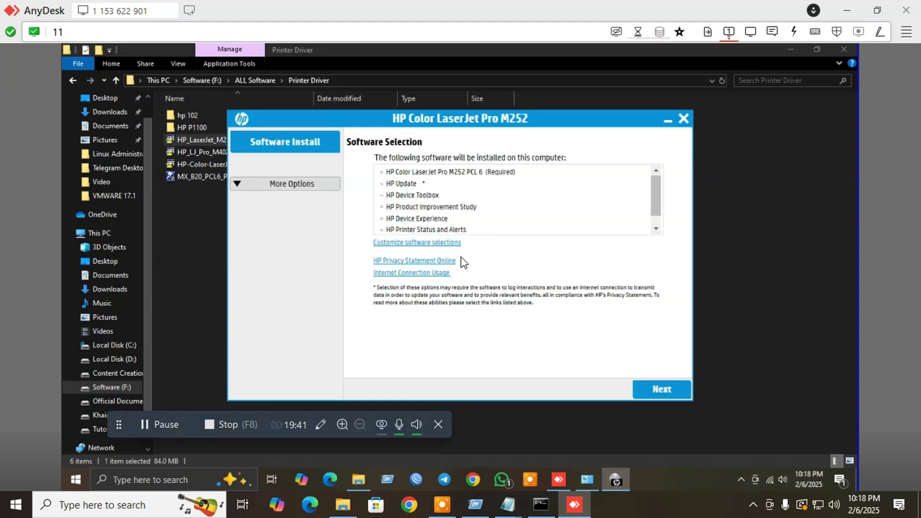
- Keep the default software selection, accept the installation agreements, and continue past the environmental tips in the HP installer
left_click(661, 390)
left_click(352, 388)
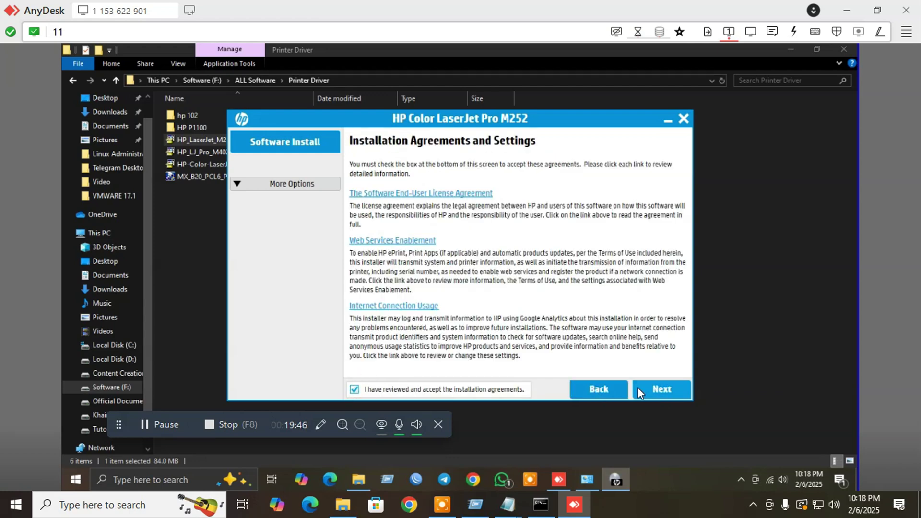
left_click(663, 389)
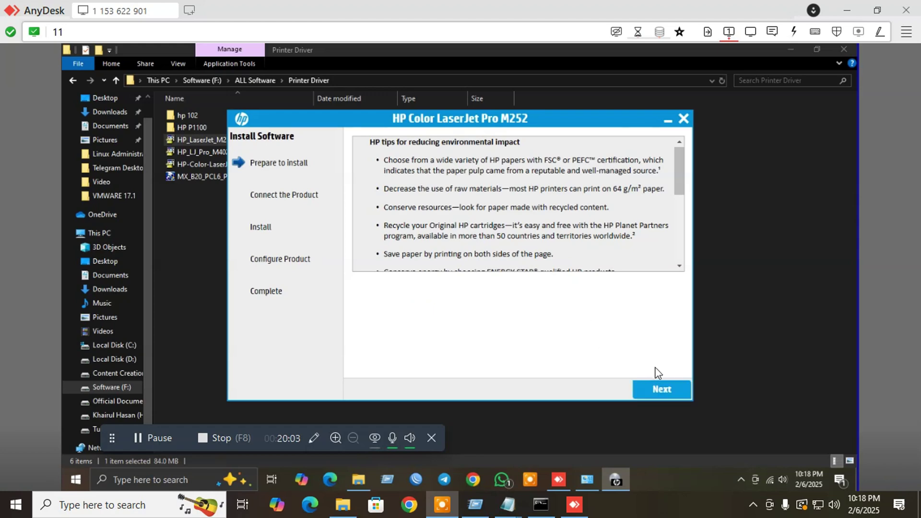
scroll(518, 204, "down", 10)
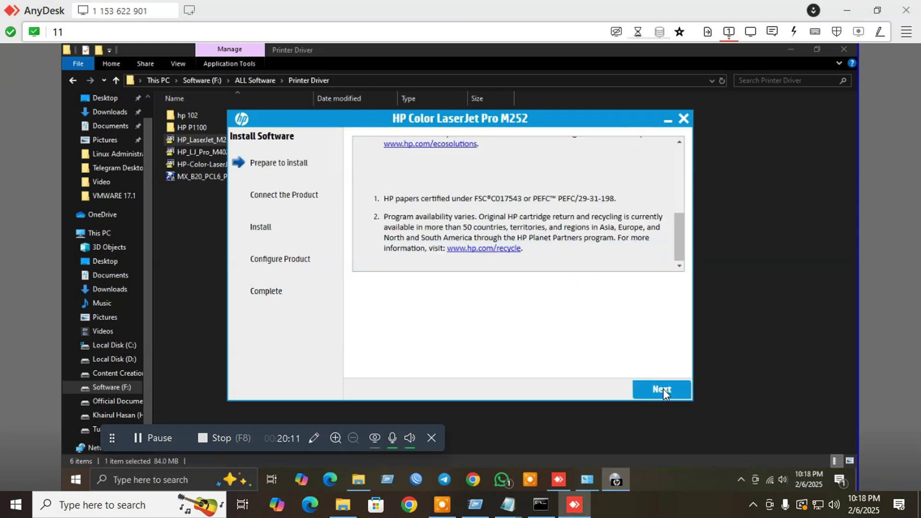
left_click(663, 388)
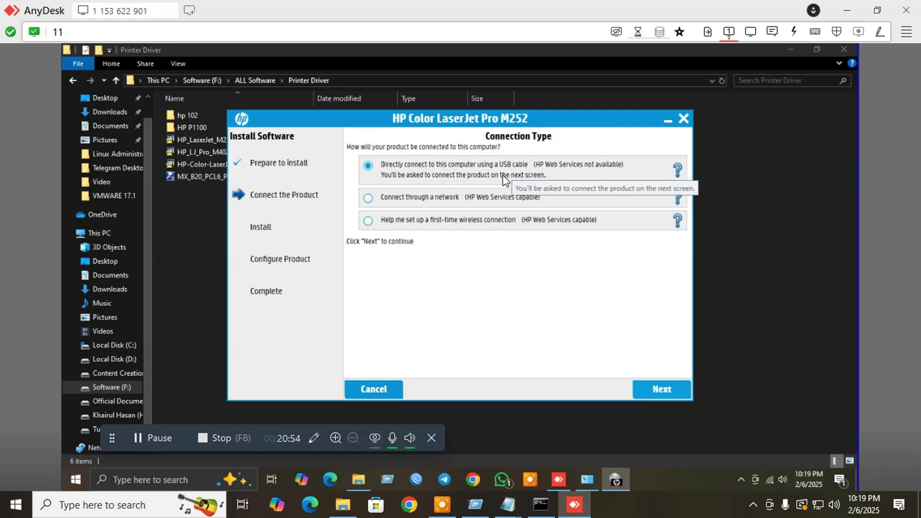
- Connect through a network with automatic product search, and choose the HP Color LaserJet Pro M252n at 192.168.74.183
left_click(368, 199)
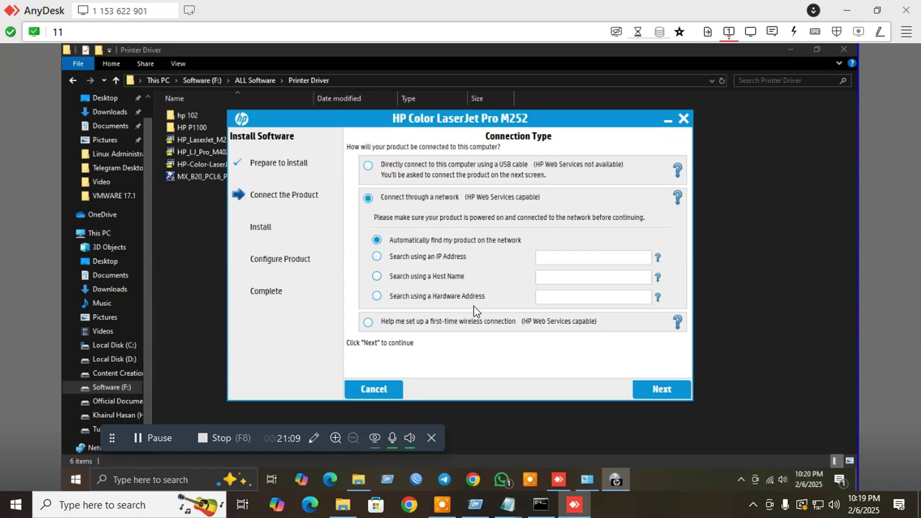
left_click(655, 390)
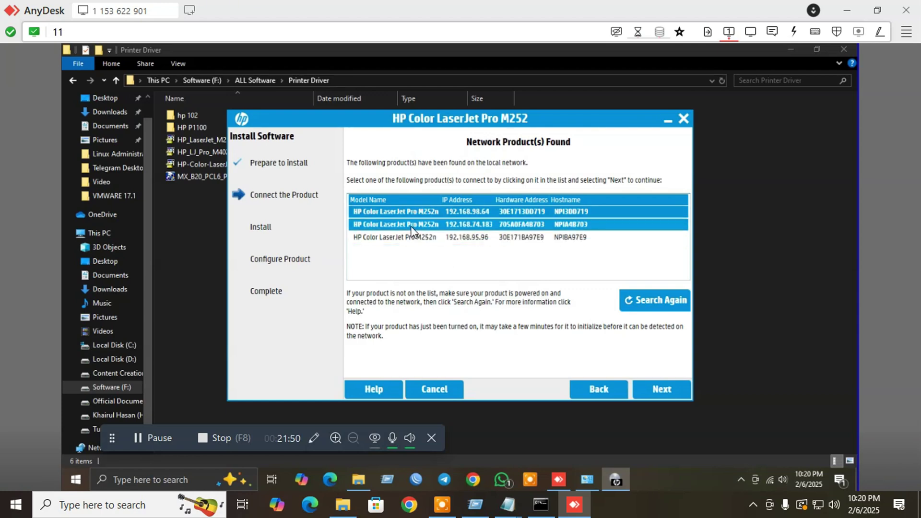
left_click(411, 226)
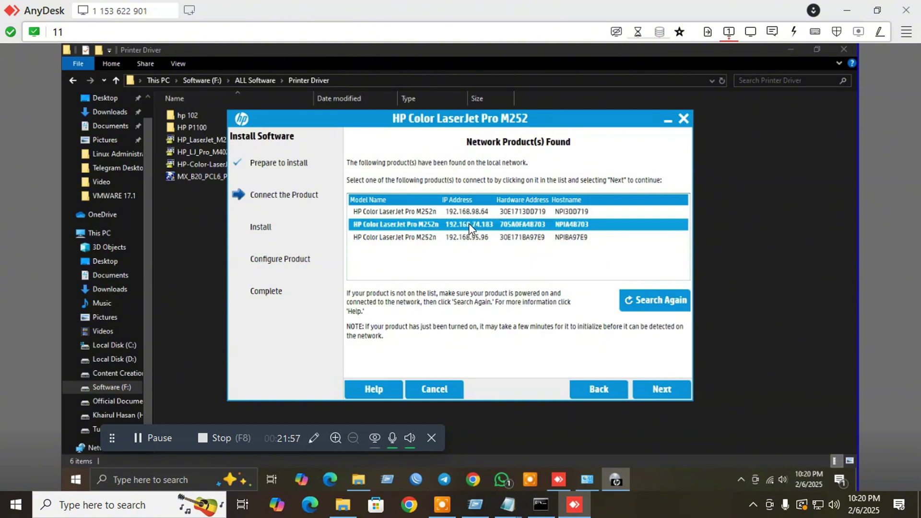
left_click(661, 389)
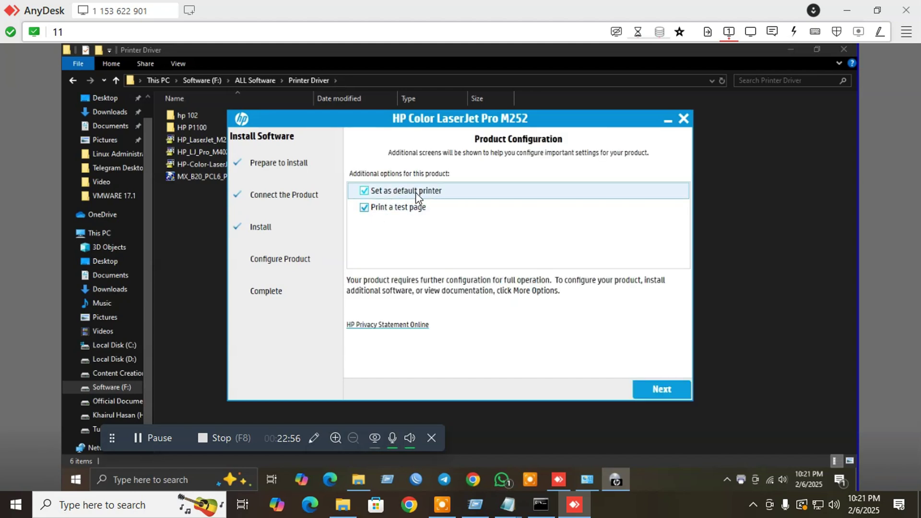
- Turn off printing a test page, keep the product set as default printer, and continue from Product Configuration
left_click(364, 191)
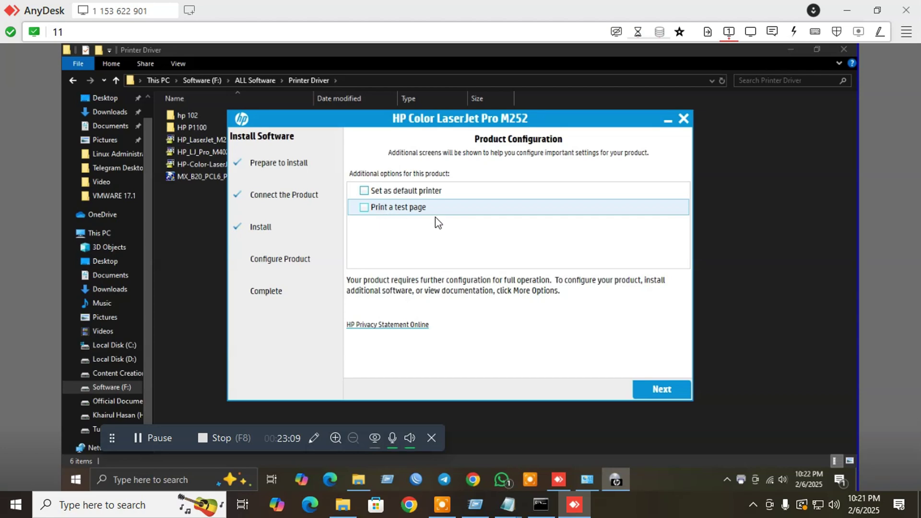
left_click(366, 191)
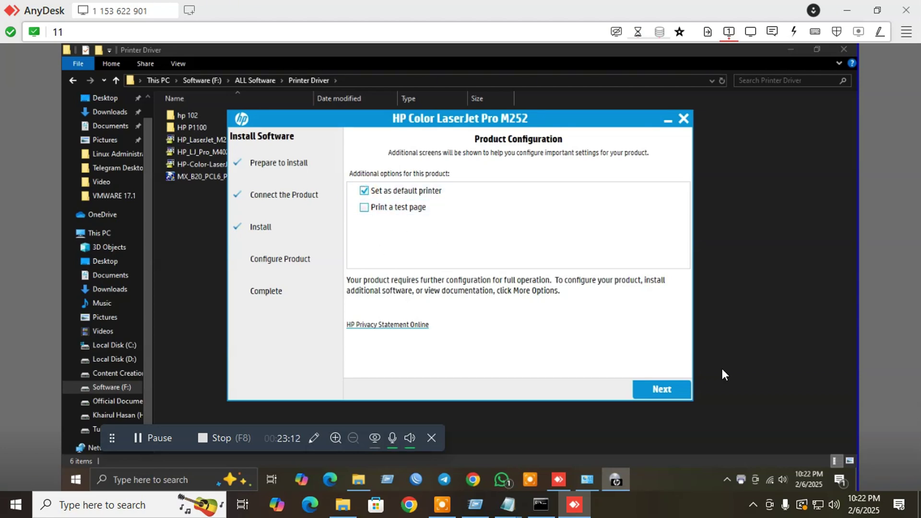
left_click(662, 388)
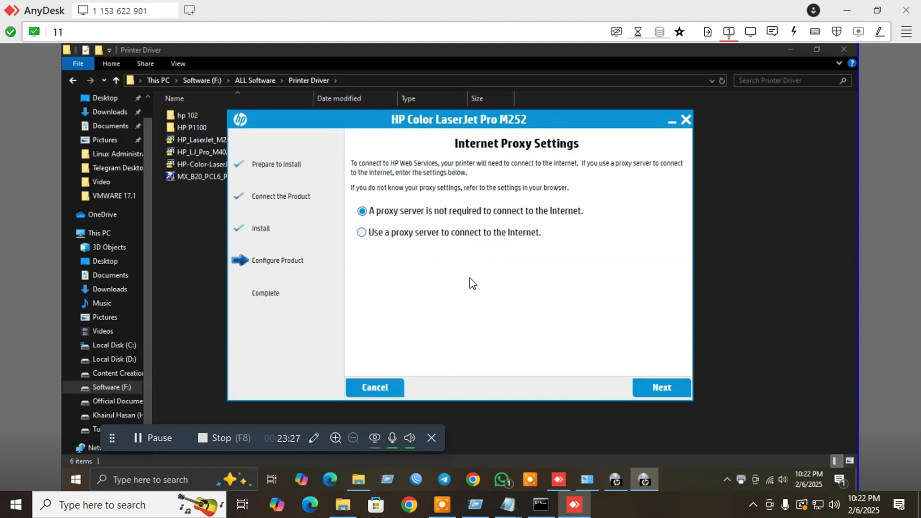
- Cancel the Internet proxy setup, close the Printer Driver folder, and finish the HP installer with HP Connected and product registration selected
left_click(379, 387)
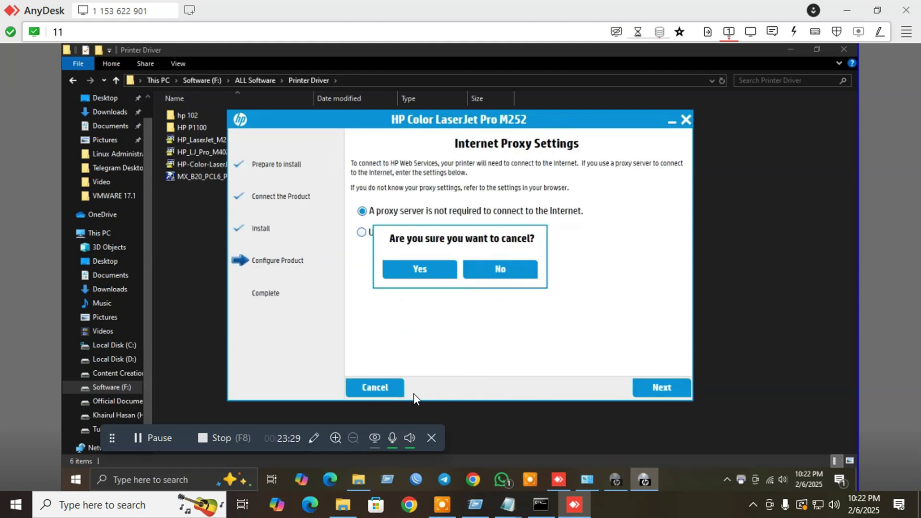
left_click(417, 268)
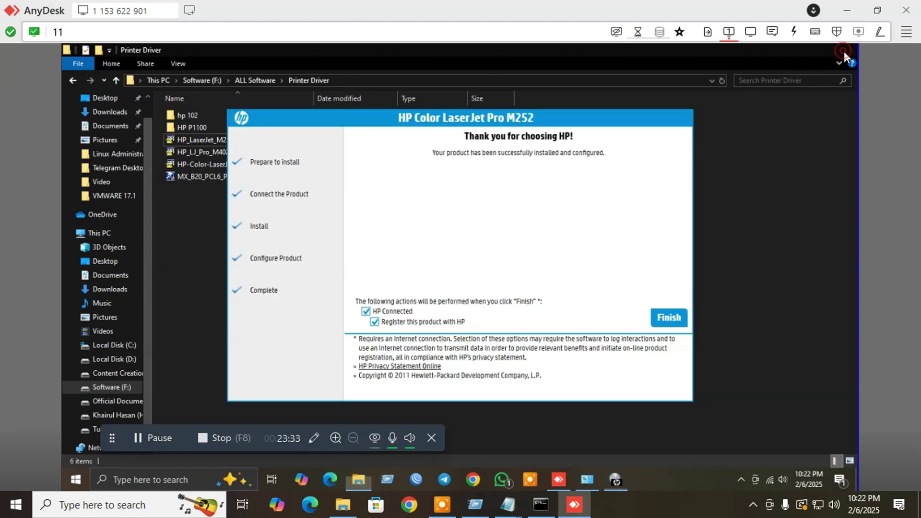
left_click(844, 51)
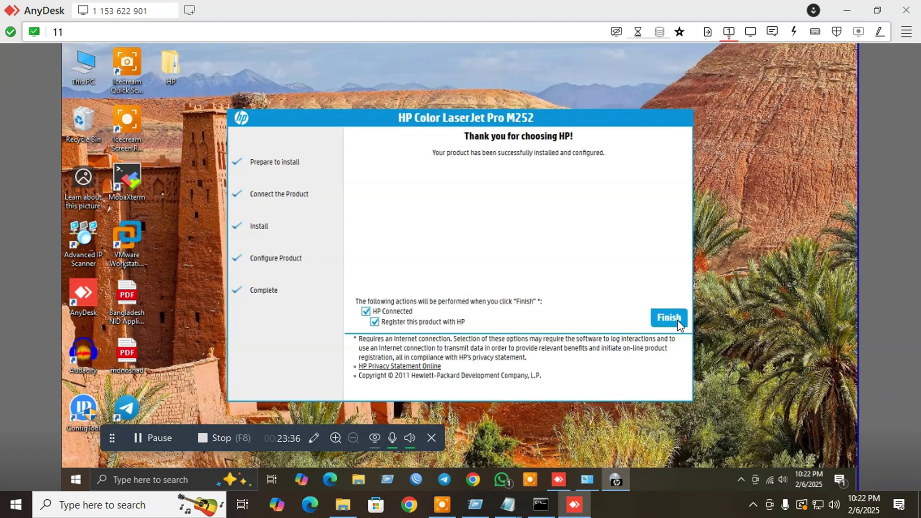
left_click(669, 318)
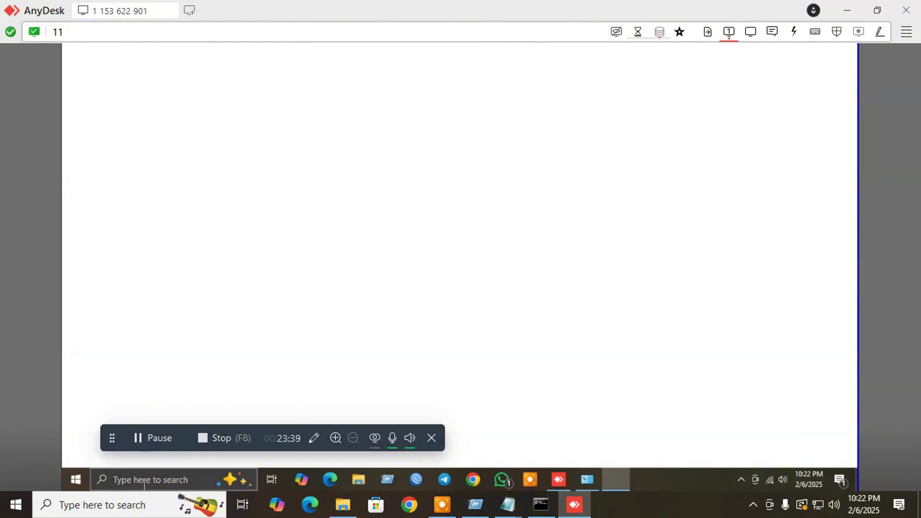
- Switch to the local computer's Control Panel and open Devices and Printers to view the installed printers
left_click(158, 504)
left_click(140, 315)
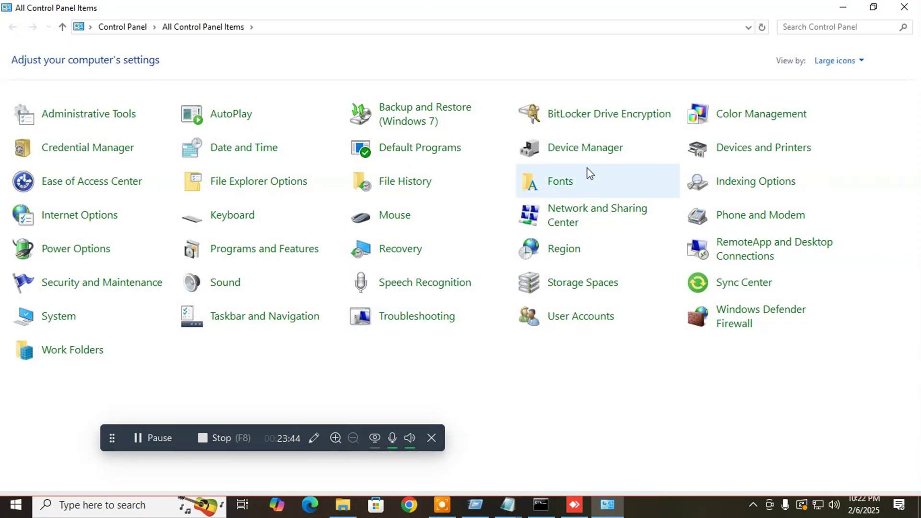
left_click(748, 154)
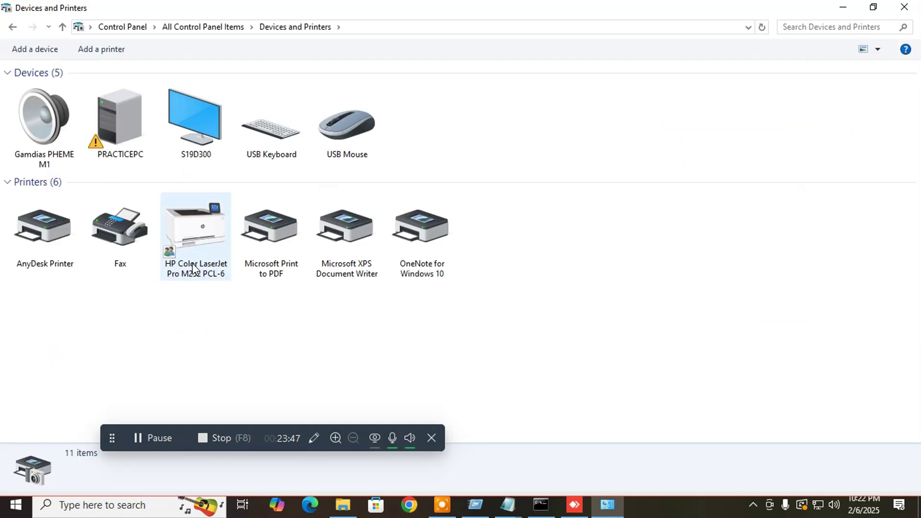